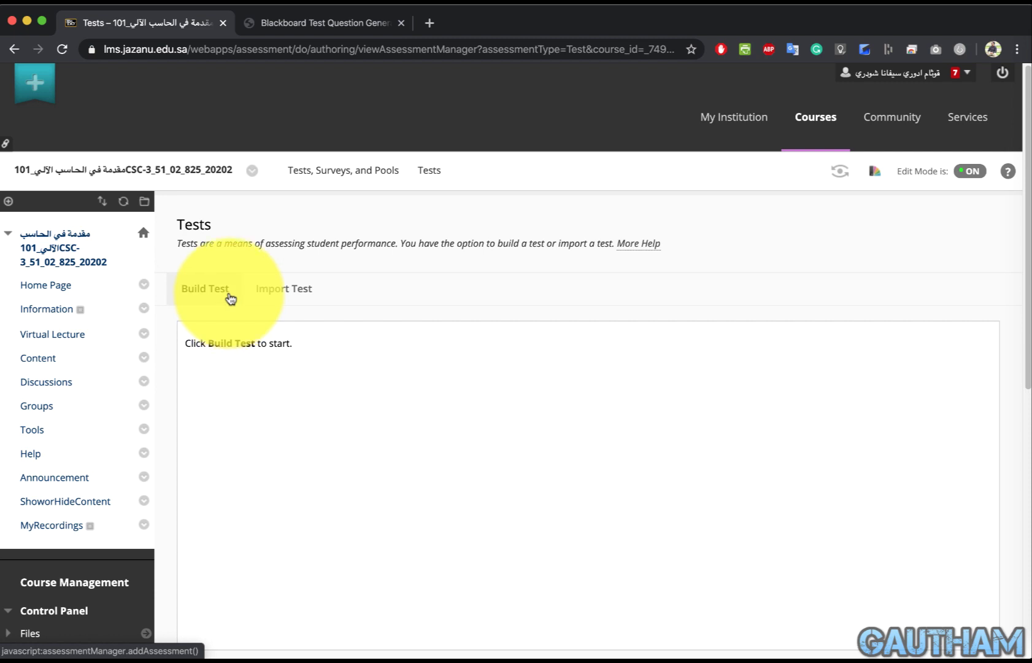
- Switch to the tests of course CSC-3_51_13_826_20202 and open Demo Test 04 for editing
click(251, 178)
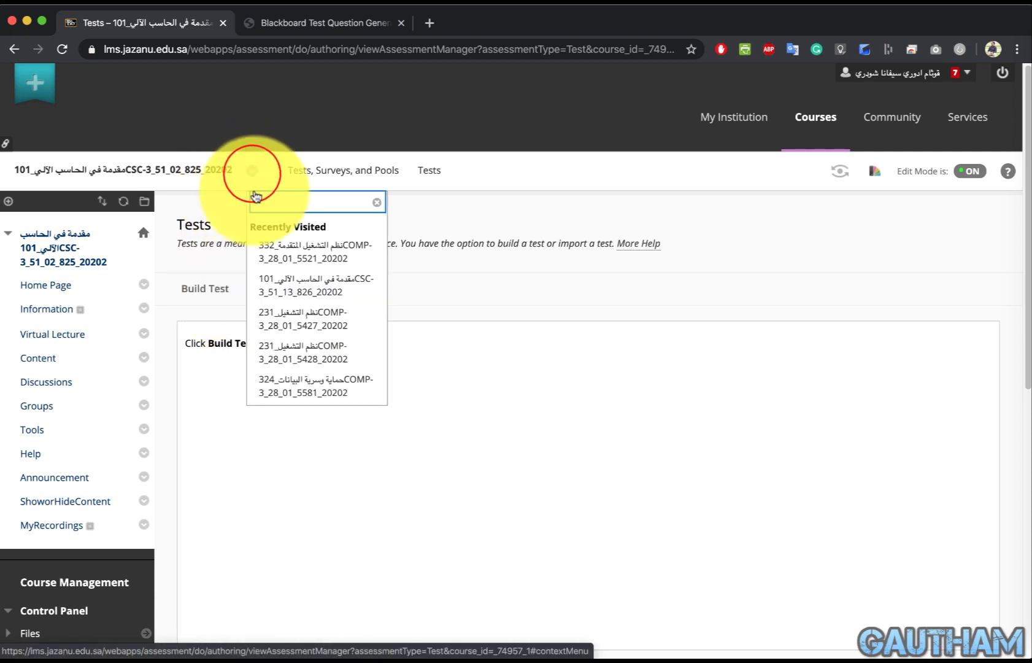
click(318, 284)
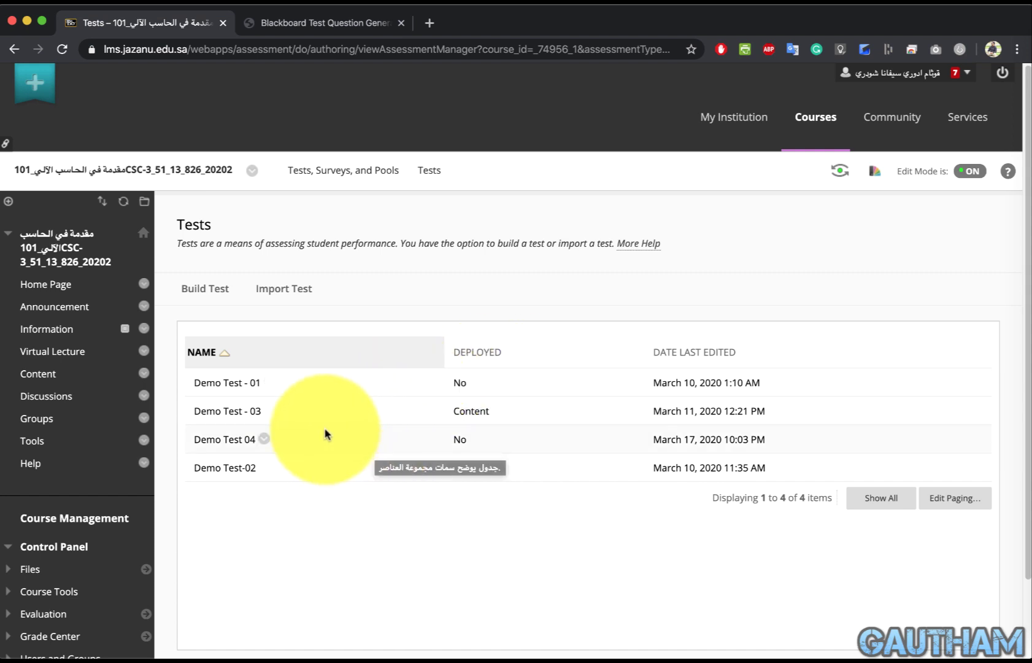
click(266, 439)
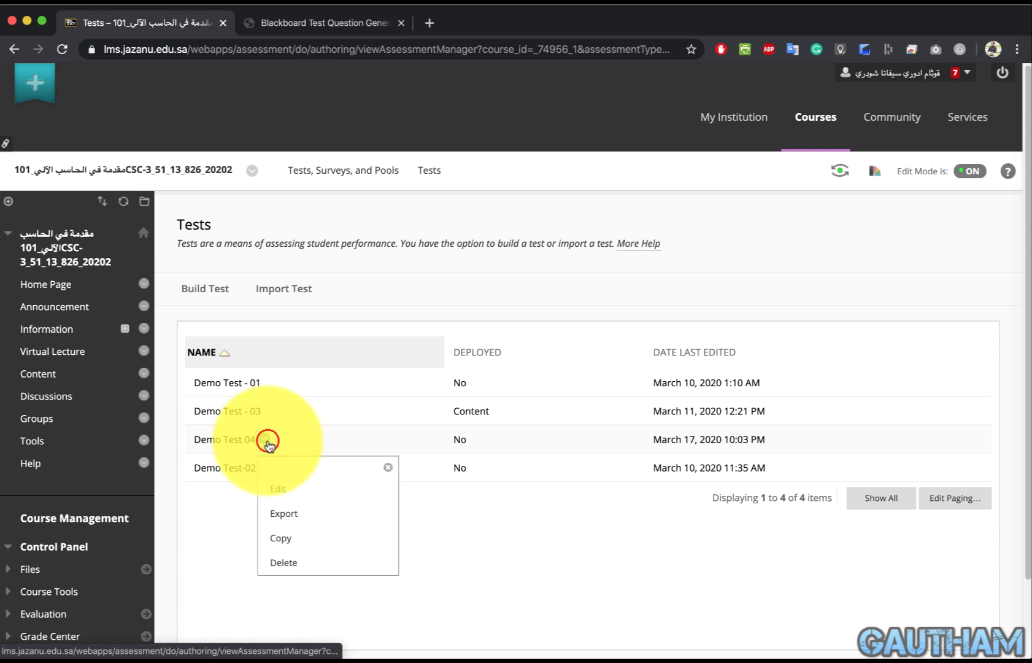
click(292, 487)
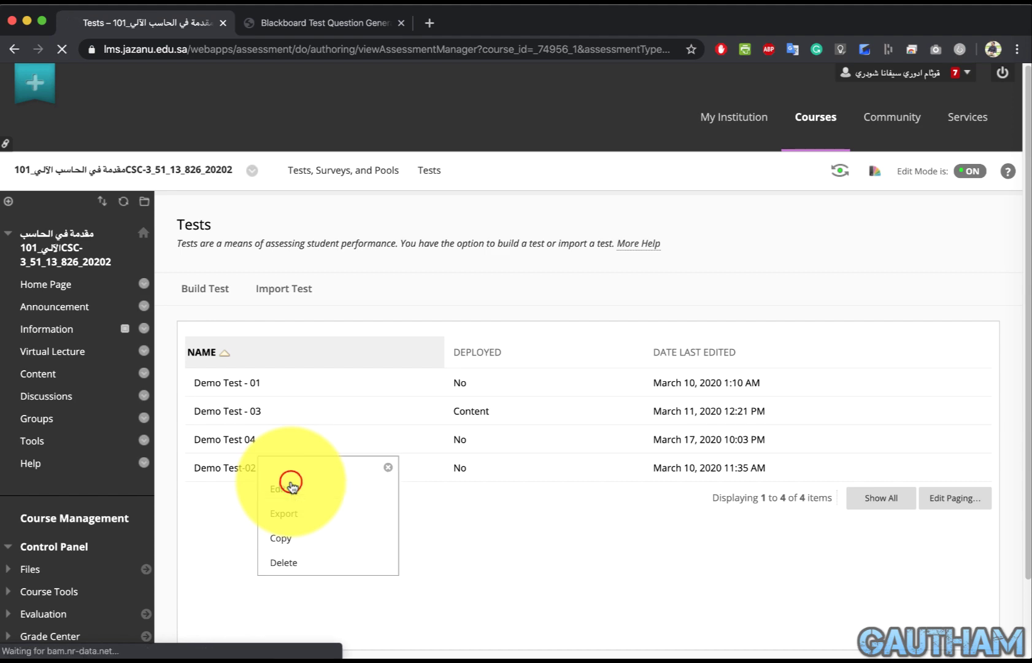
- Examine the available question types and every question in Demo Test 04, from Calculated Formula through Ordering, including their answers
scroll(537, 426, down, 5)
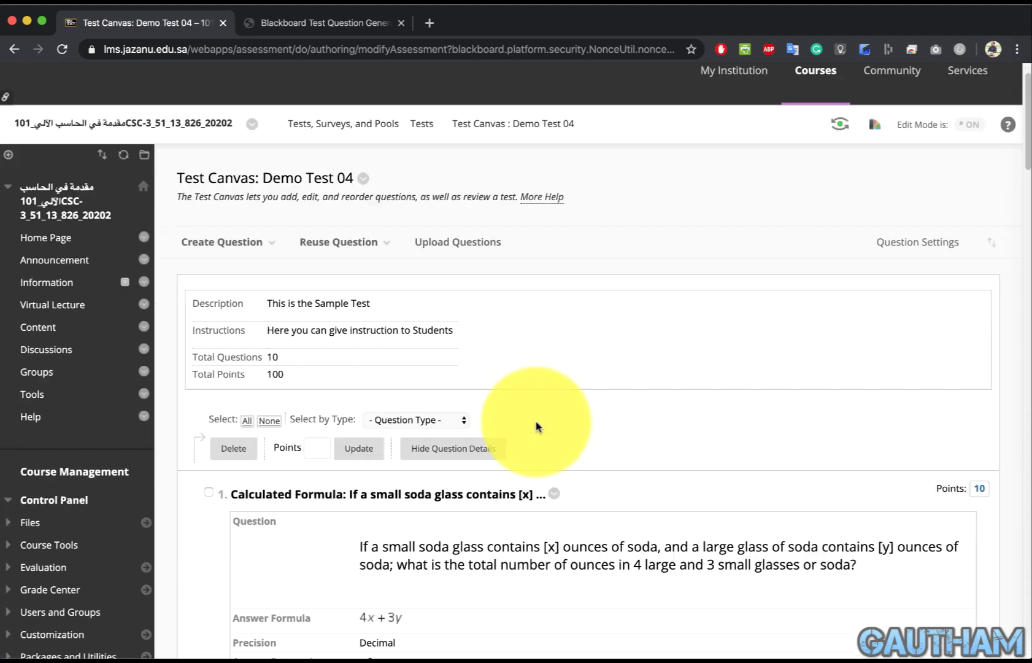
scroll(405, 344, up, 5)
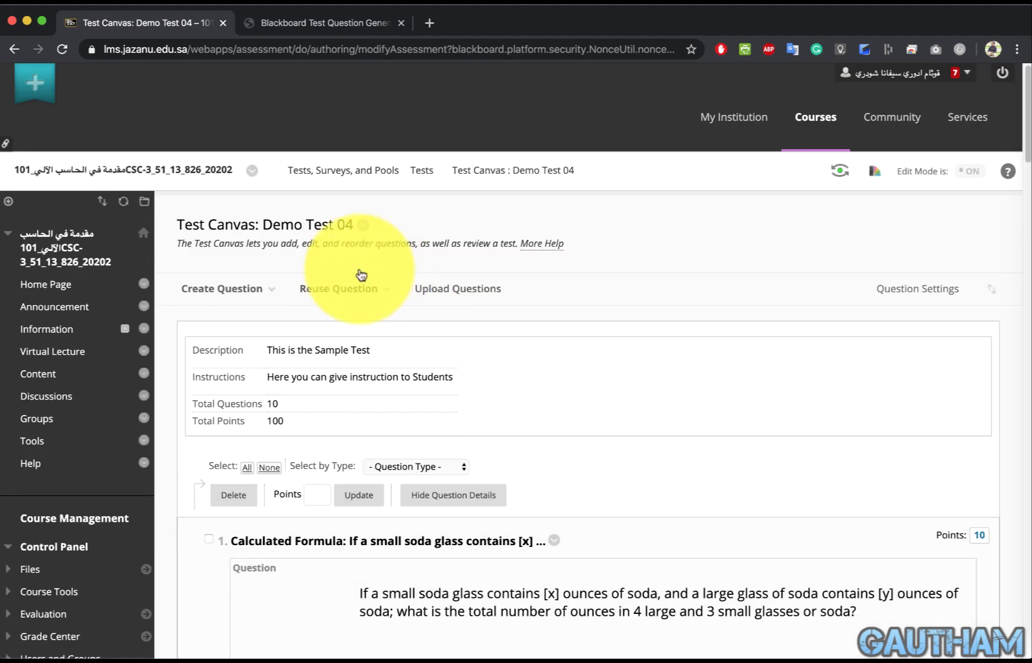
click(218, 288)
scroll(230, 294, down, 1)
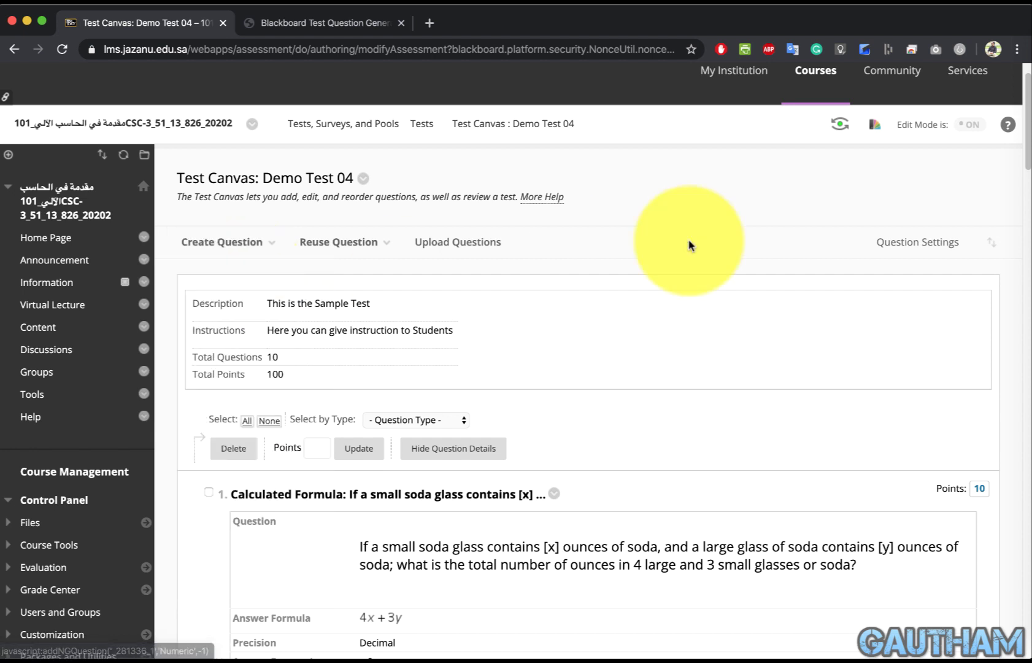
scroll(686, 345, down, 3)
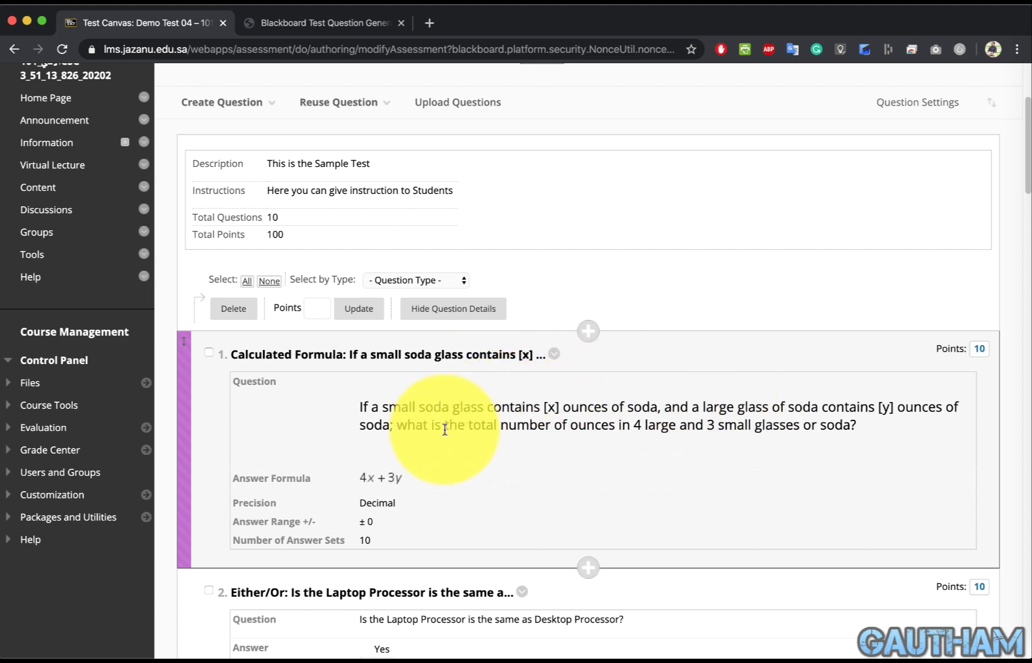
scroll(437, 437, down, 6)
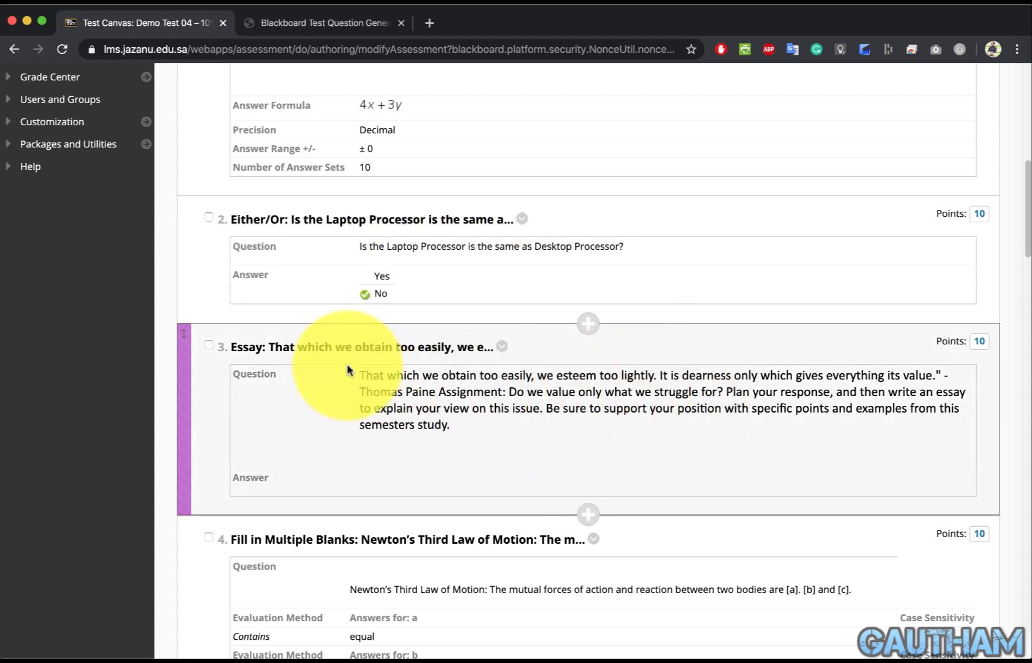
scroll(348, 370, down, 1)
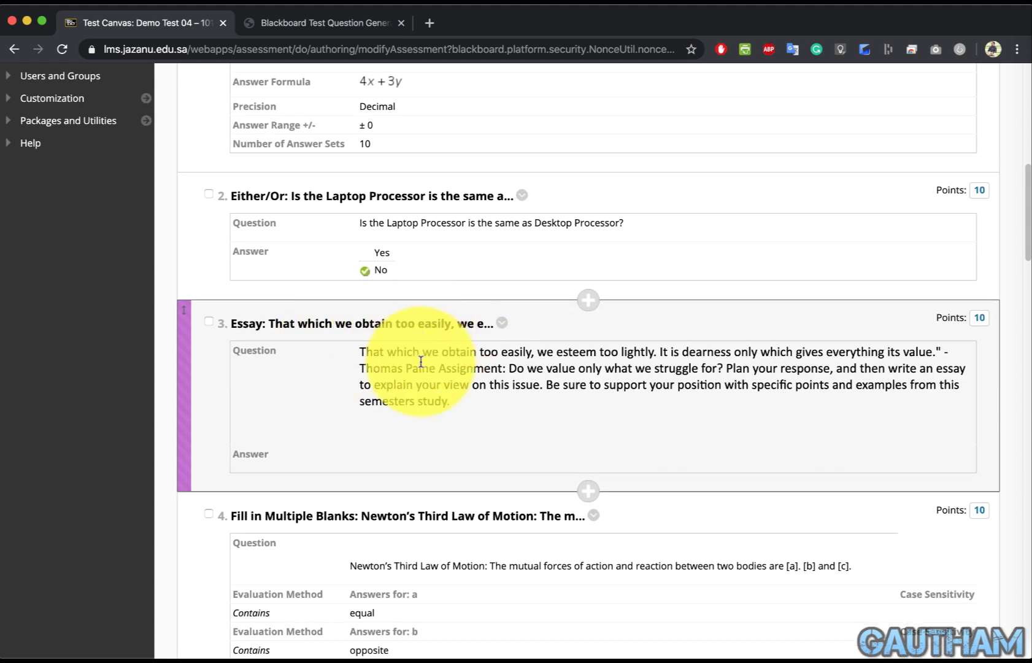
scroll(396, 341, down, 8)
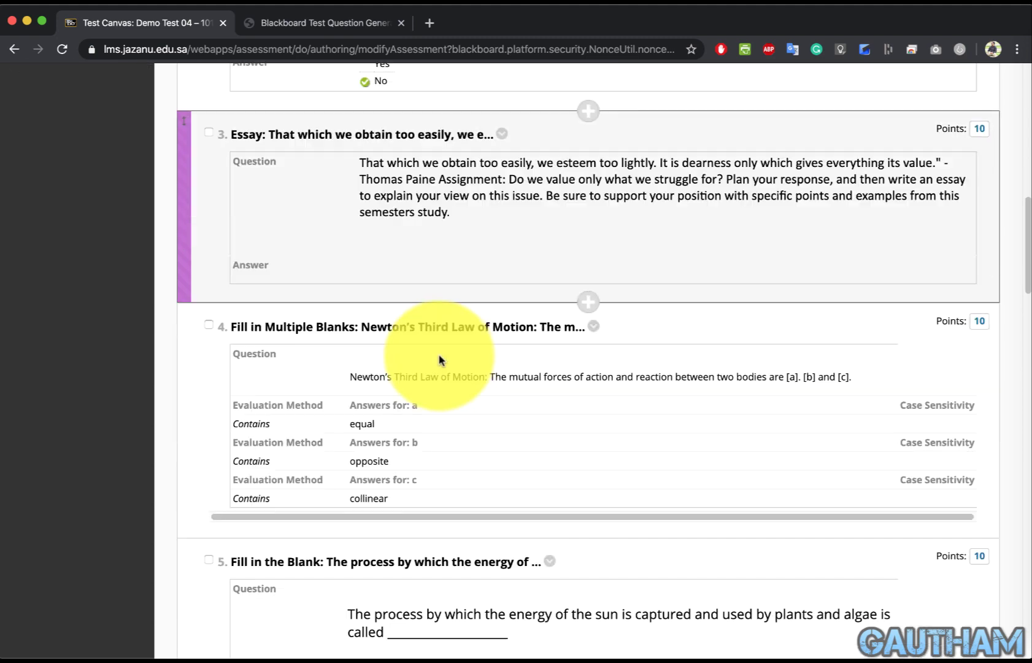
scroll(467, 386, down, 7)
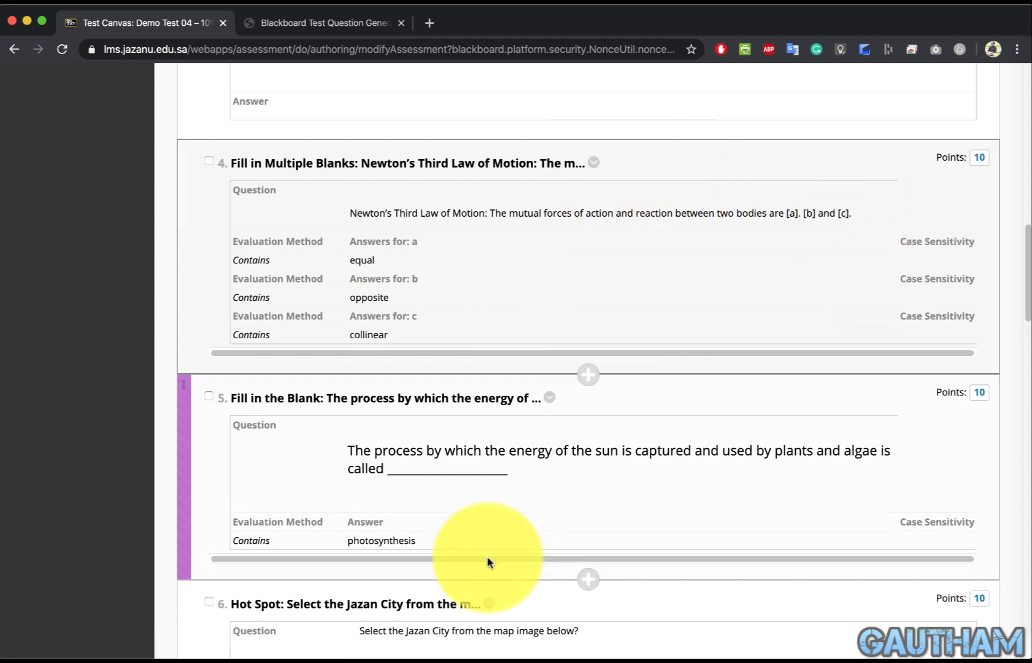
scroll(498, 491, down, 3)
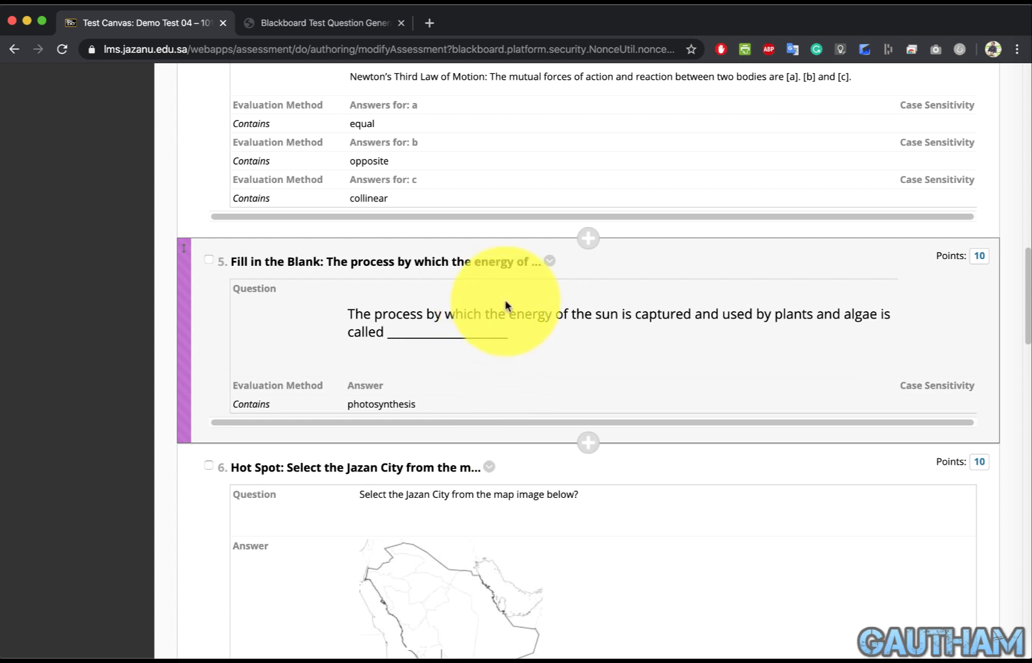
scroll(519, 308, down, 4)
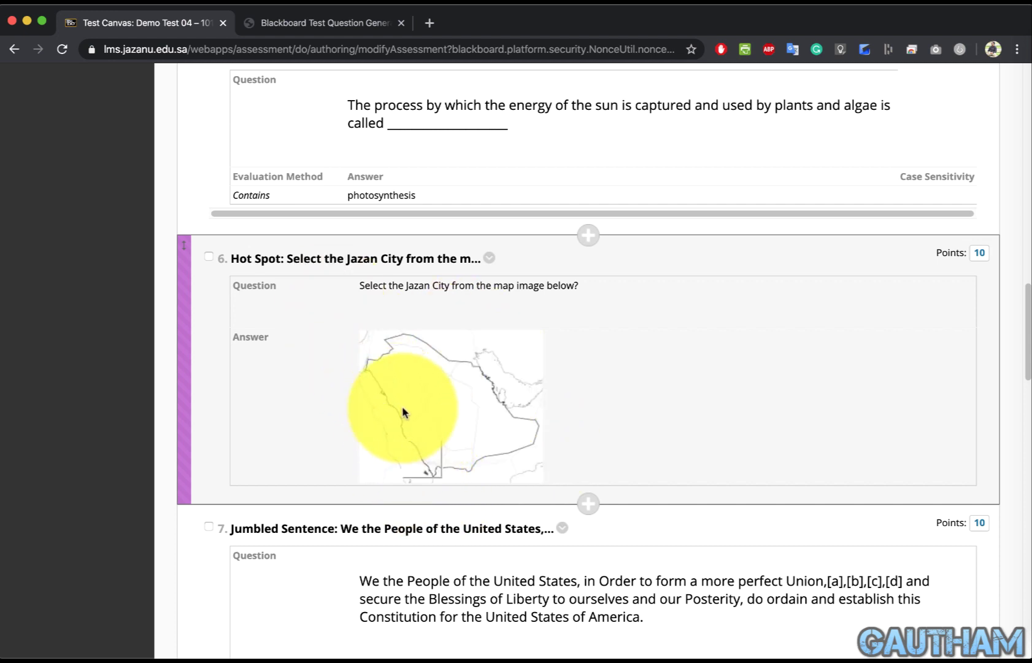
scroll(519, 439, down, 2)
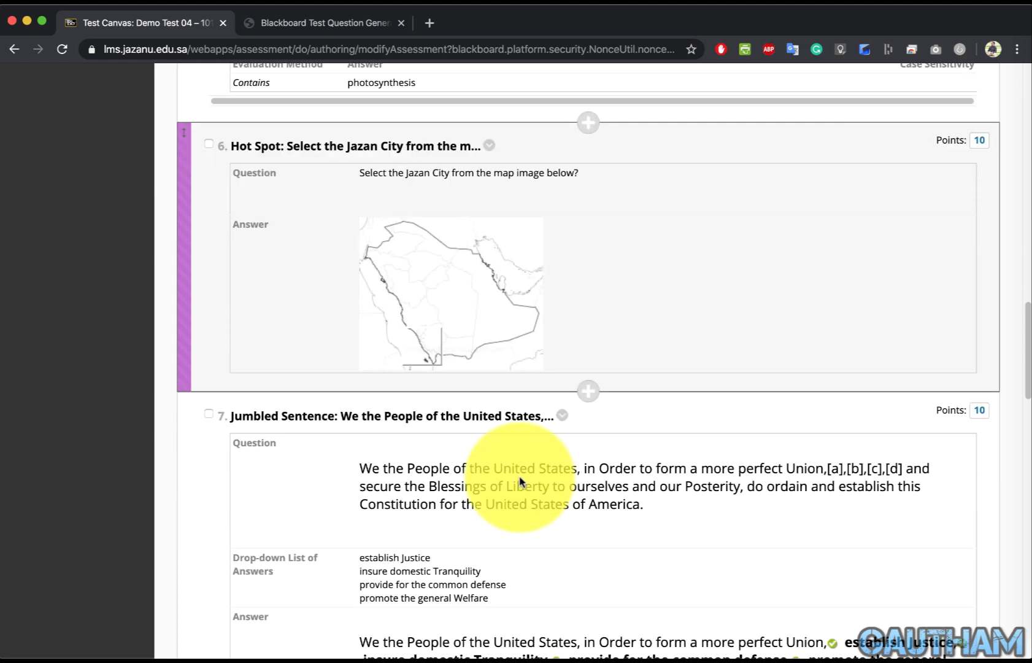
scroll(507, 479, down, 1)
scroll(445, 443, down, 3)
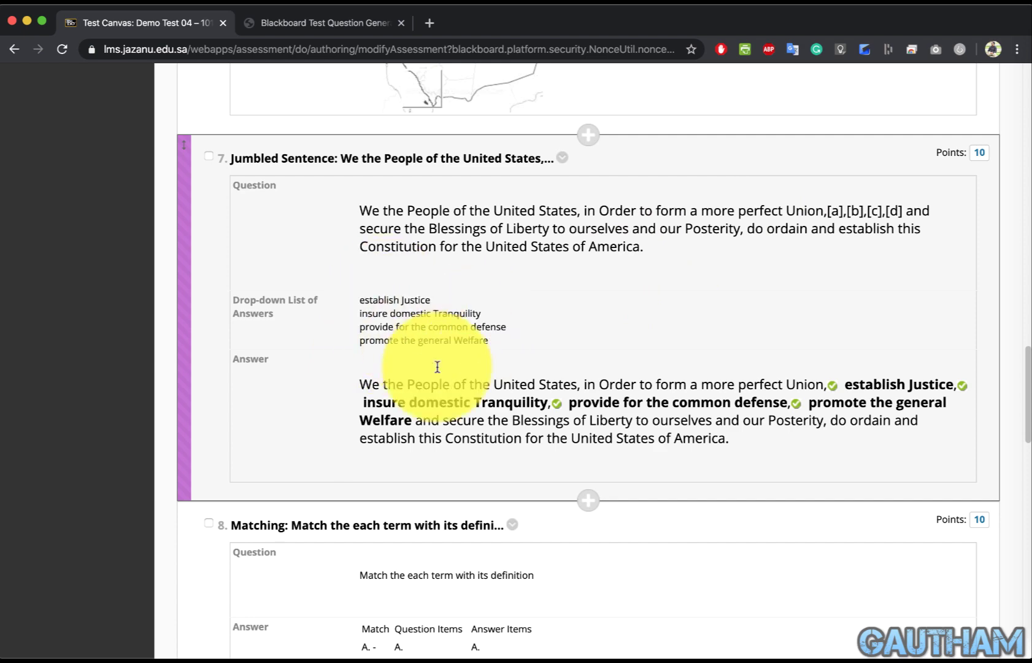
scroll(448, 348, down, 5)
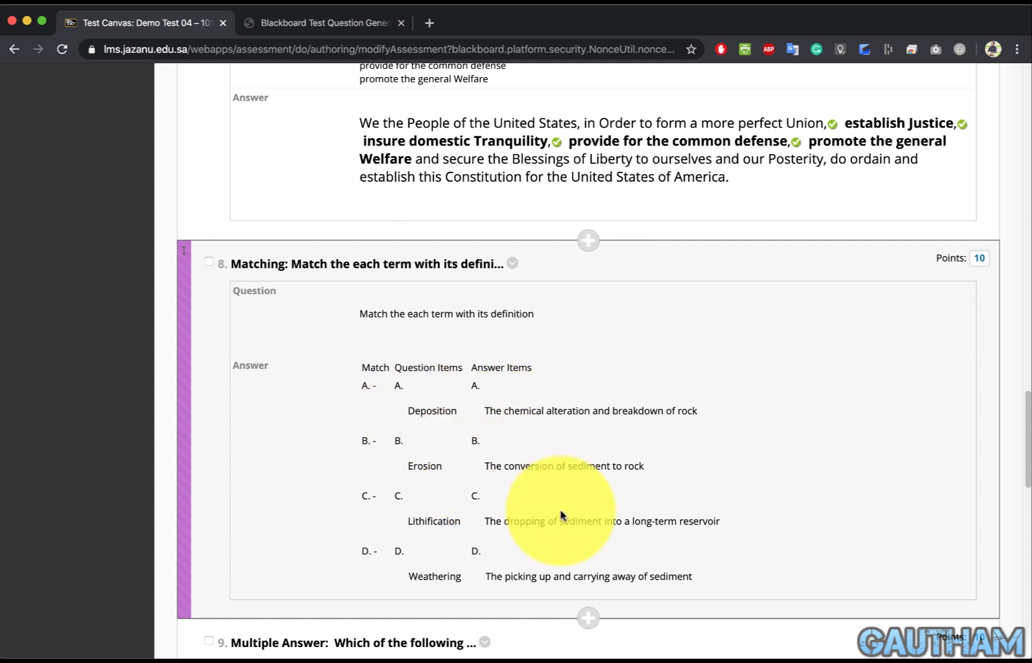
scroll(560, 516, down, 6)
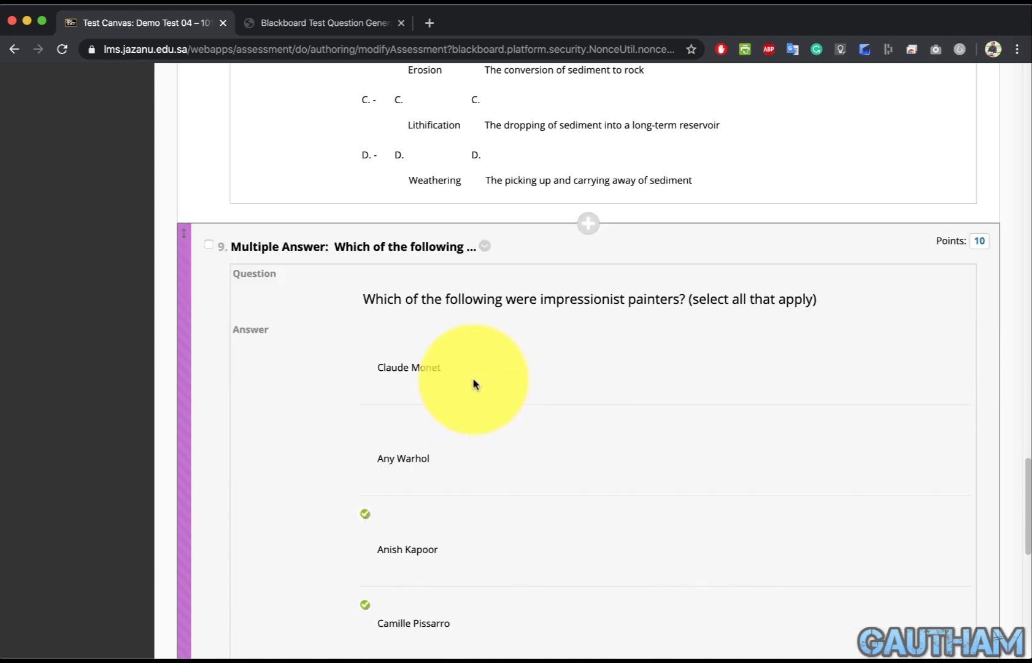
scroll(456, 327, down, 1)
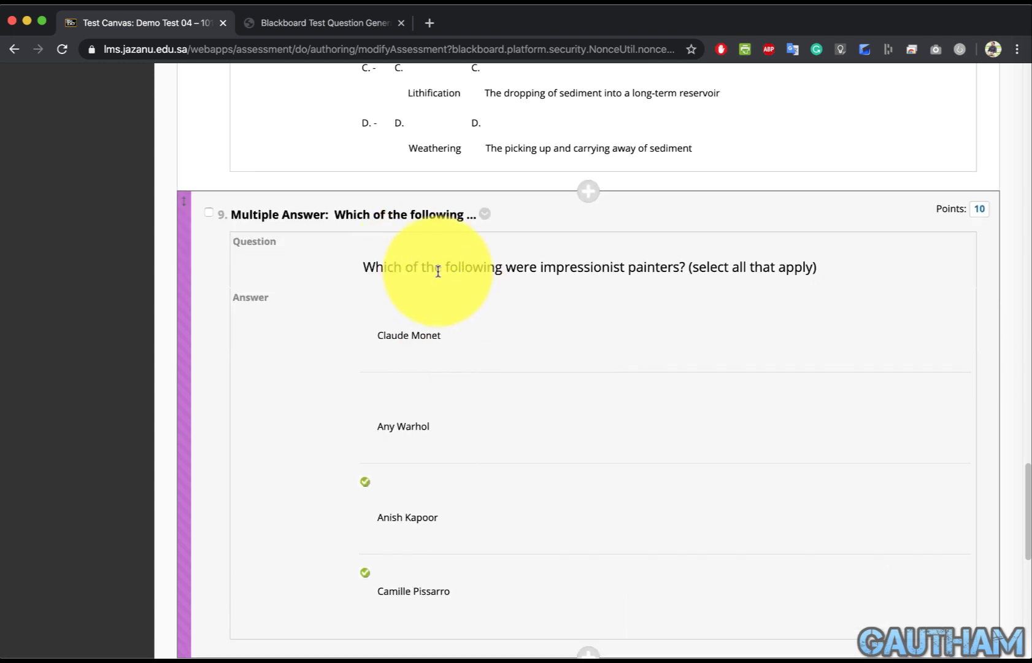
scroll(509, 442, down, 3)
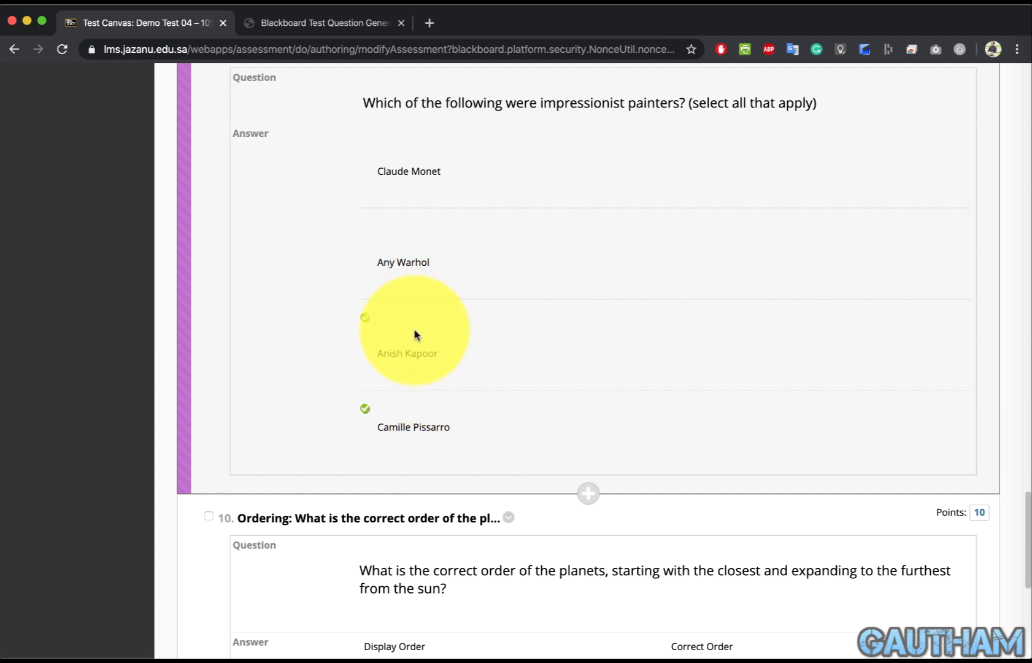
scroll(525, 430, down, 6)
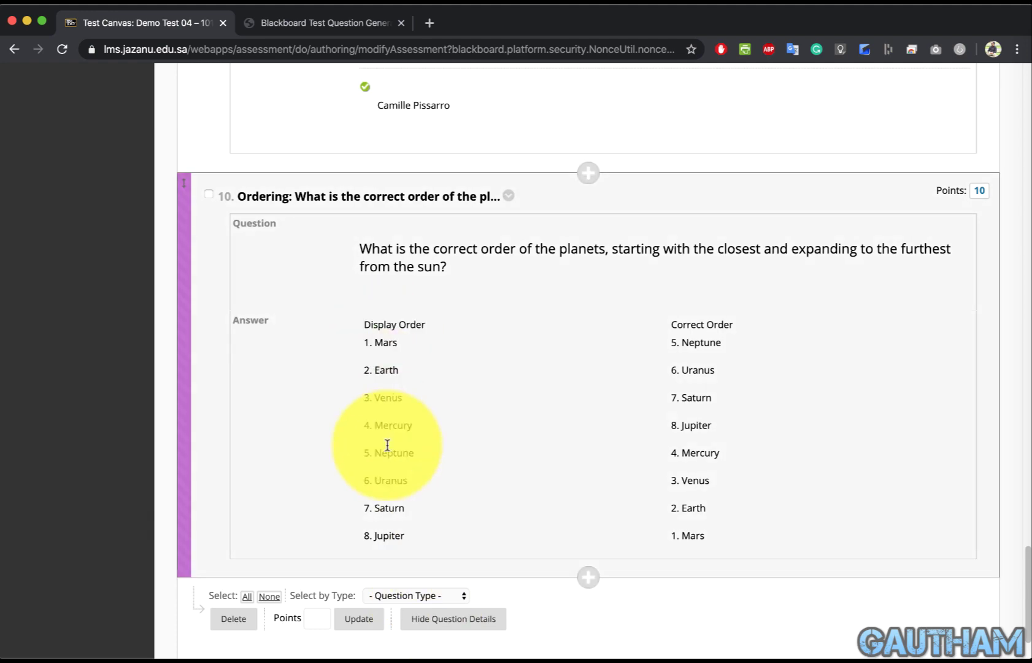
scroll(599, 477, down, 3)
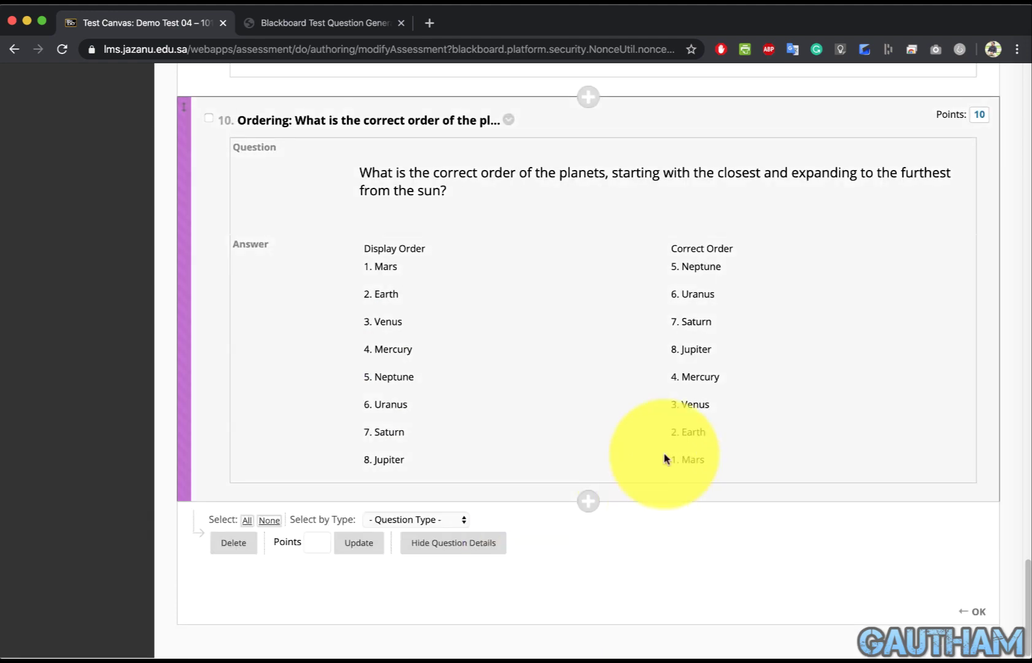
scroll(641, 604, up, 15)
scroll(639, 603, up, 10)
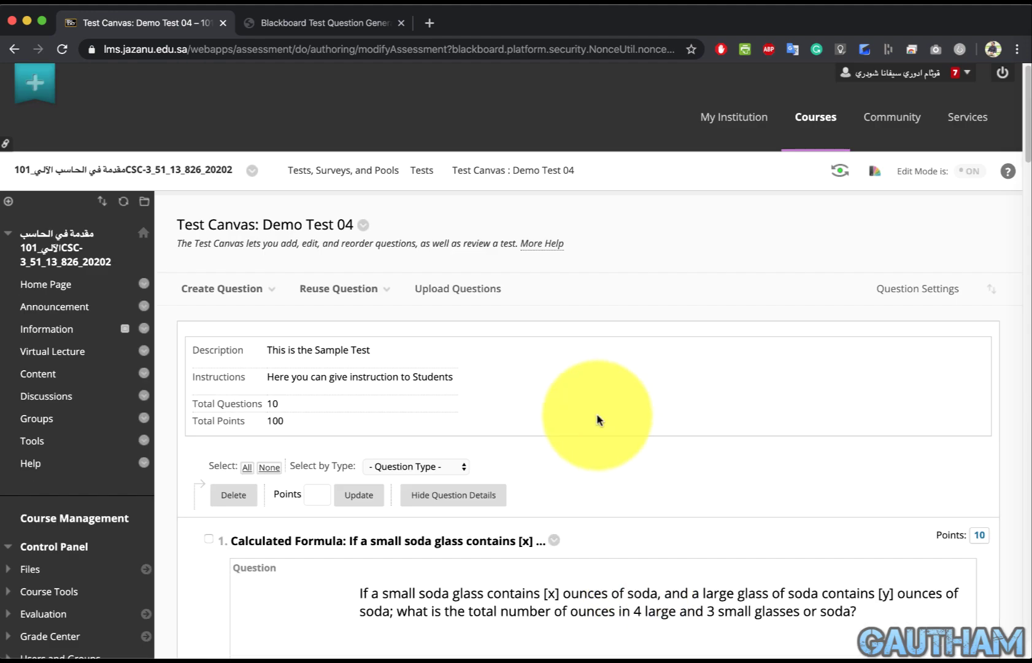
click(323, 280)
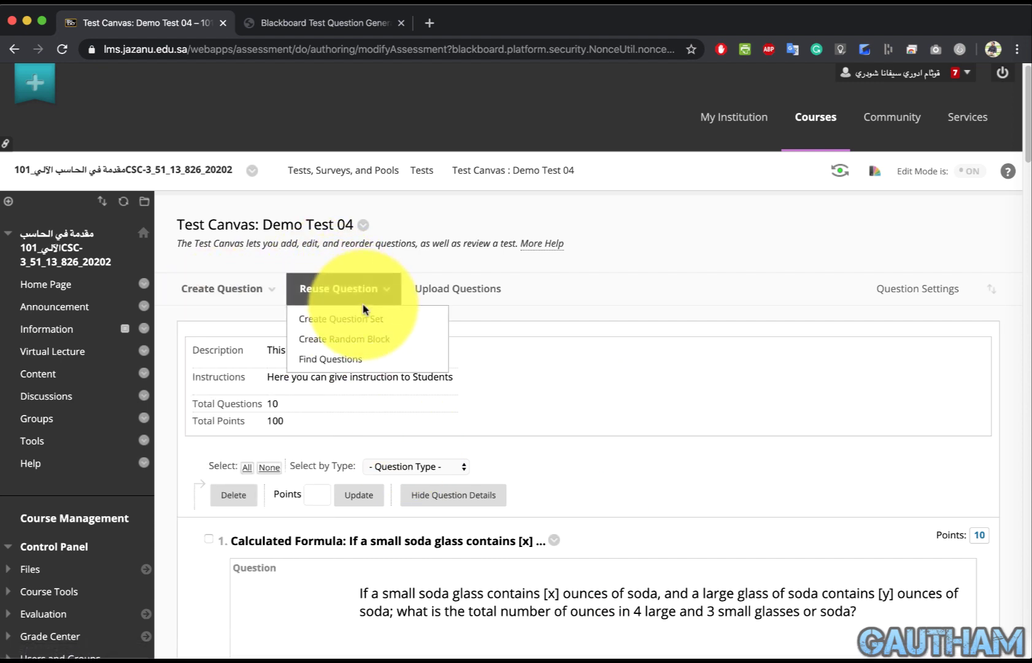
click(260, 287)
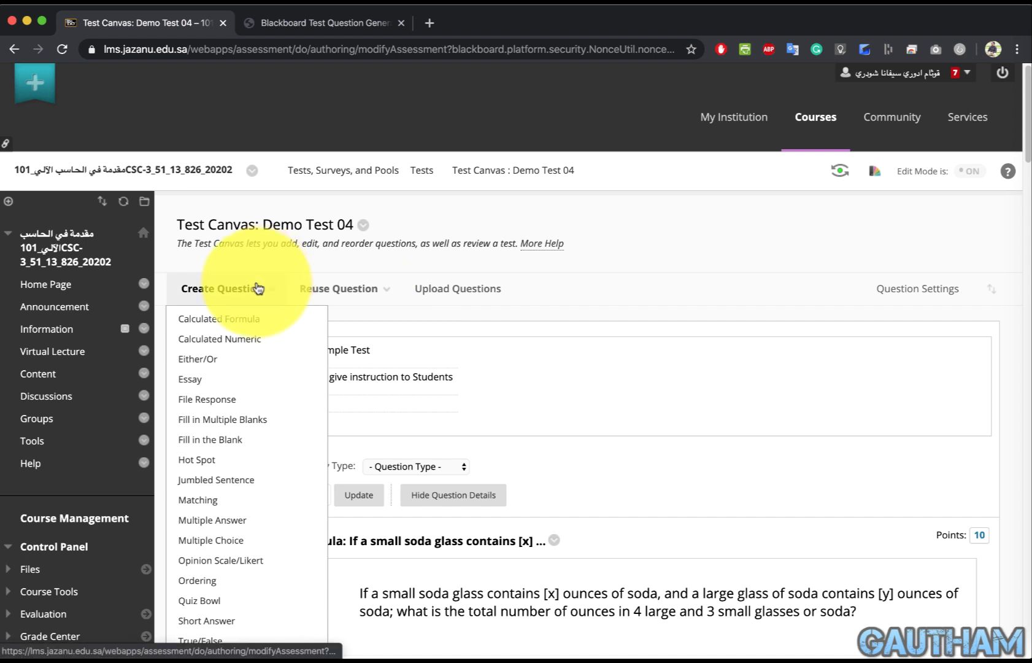
click(265, 290)
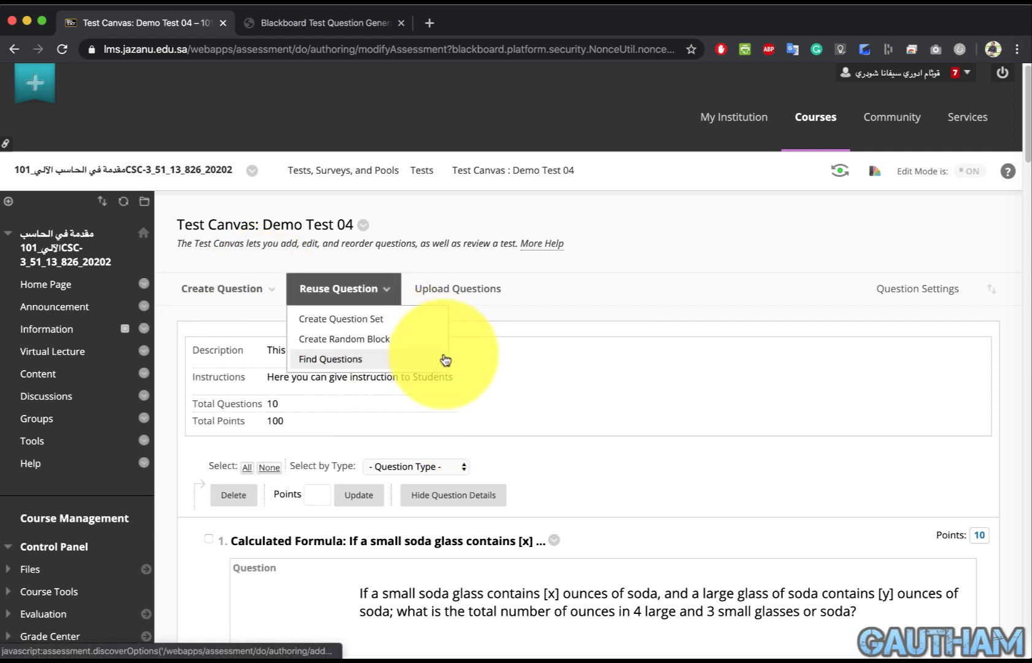
- Return to the list of tests and export Demo Test 04 as a zip package
click(17, 51)
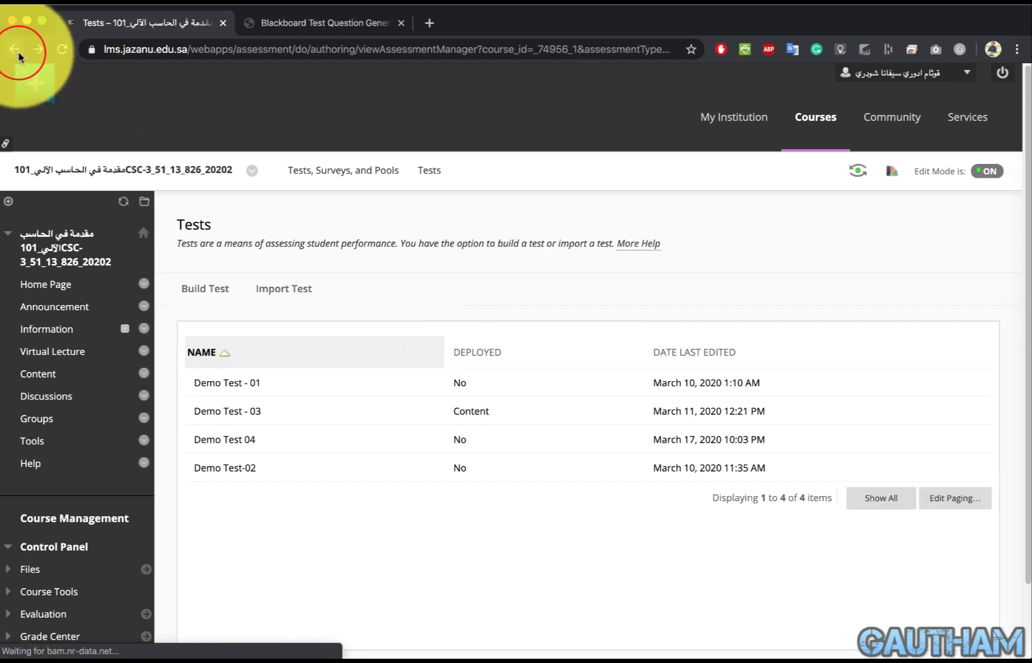
click(268, 442)
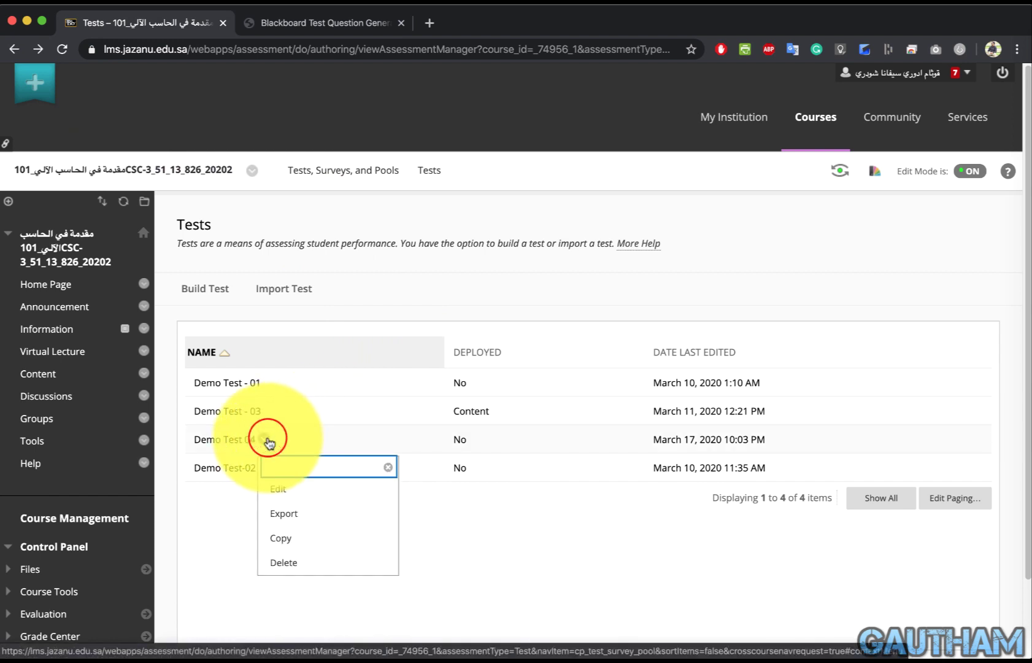
click(311, 525)
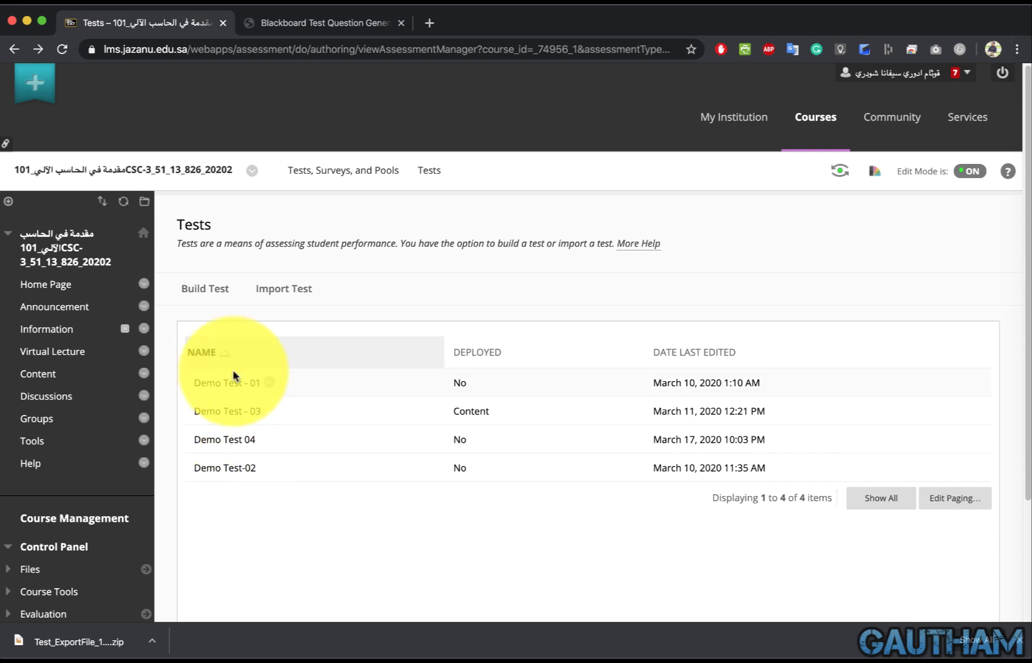
- Switch to the tests of course CSC-3_51_02_825_20202 and start a test import there
click(257, 170)
click(278, 261)
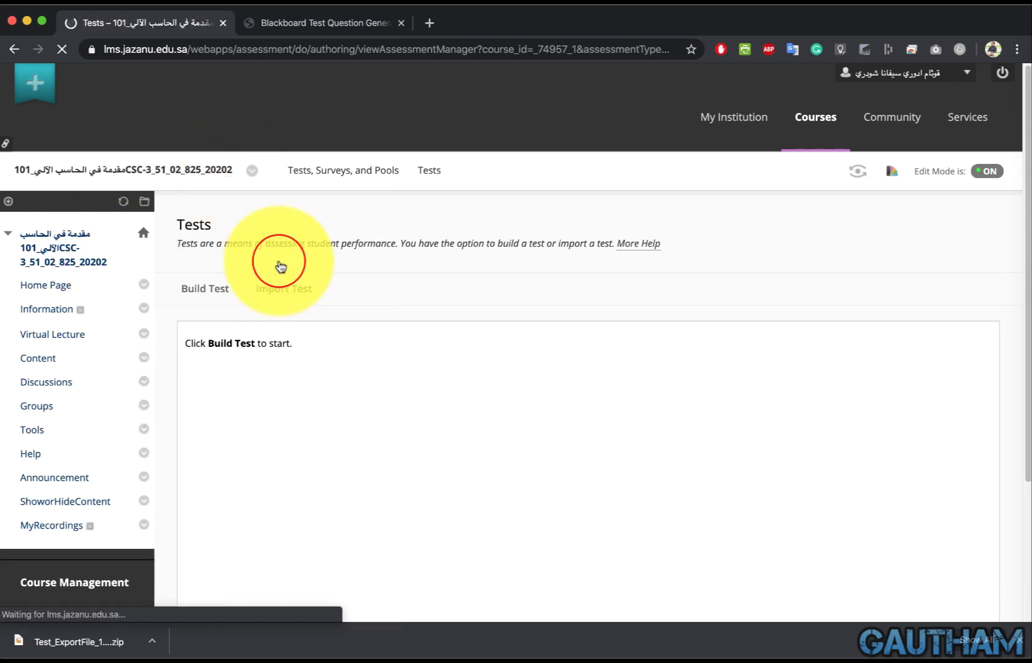
click(283, 287)
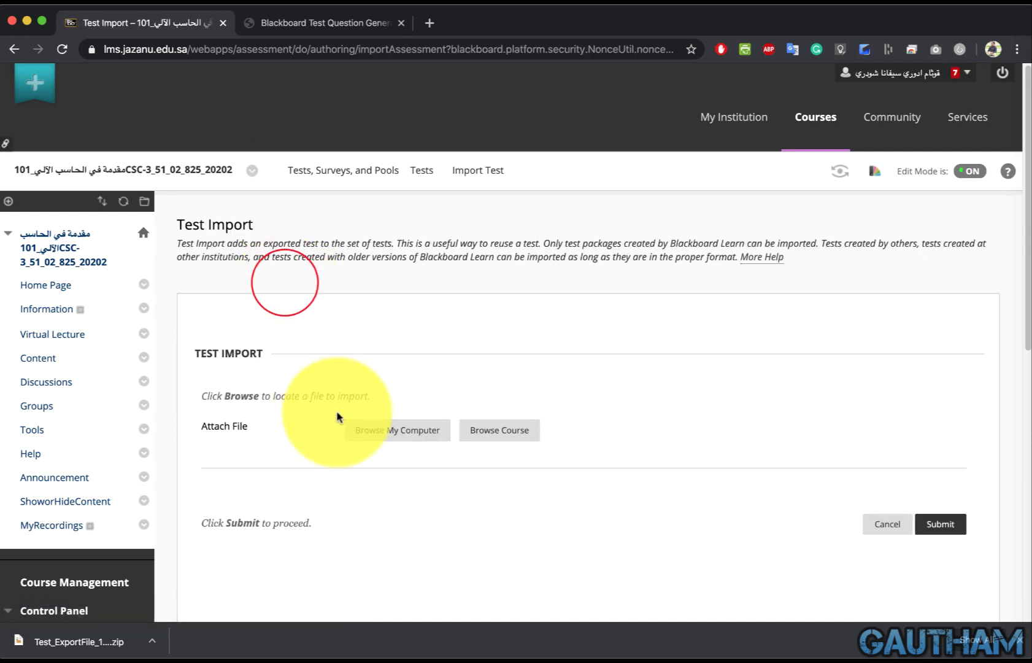
- Attach Test_ExportFile_101CSC-3_51_08288_13_037_20202_Demo Test 04 (1).zip from the computer and submit the test import
click(386, 430)
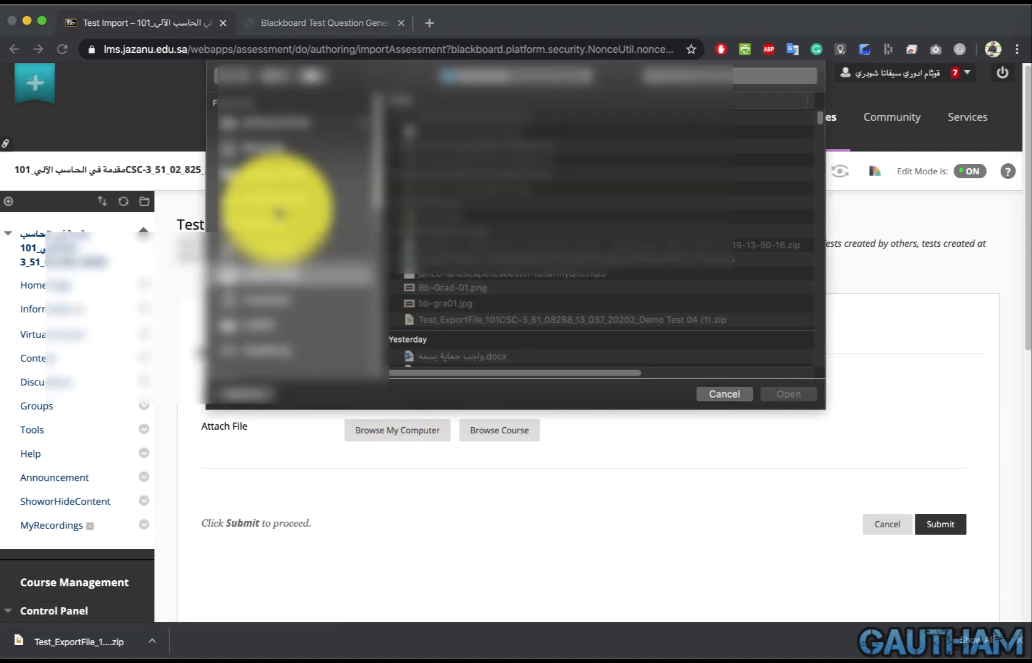
double_click(455, 320)
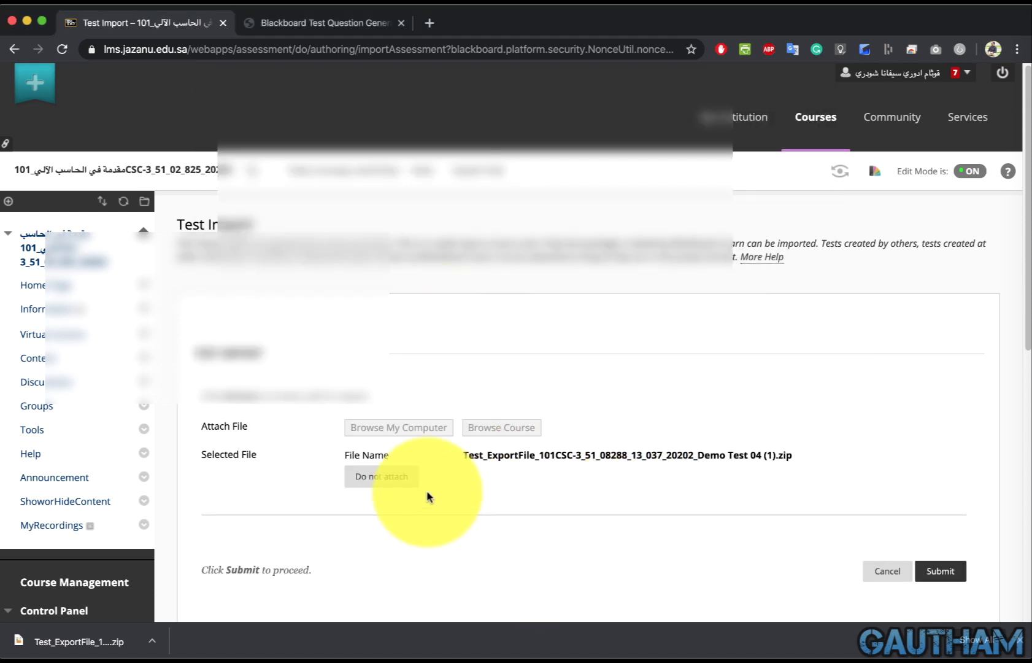
scroll(761, 528, down, 1)
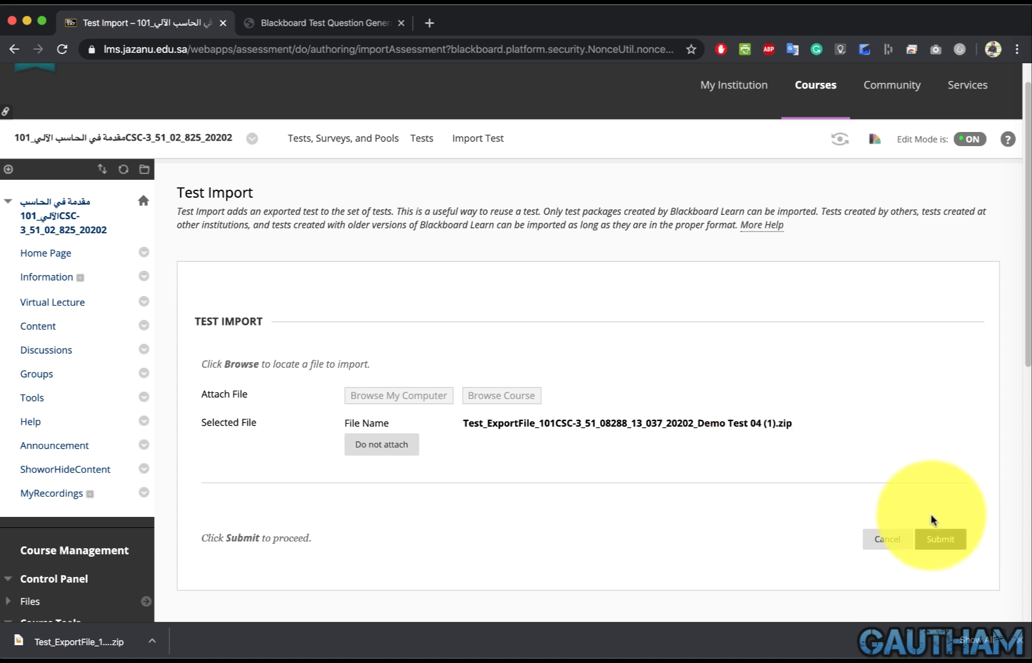
click(935, 539)
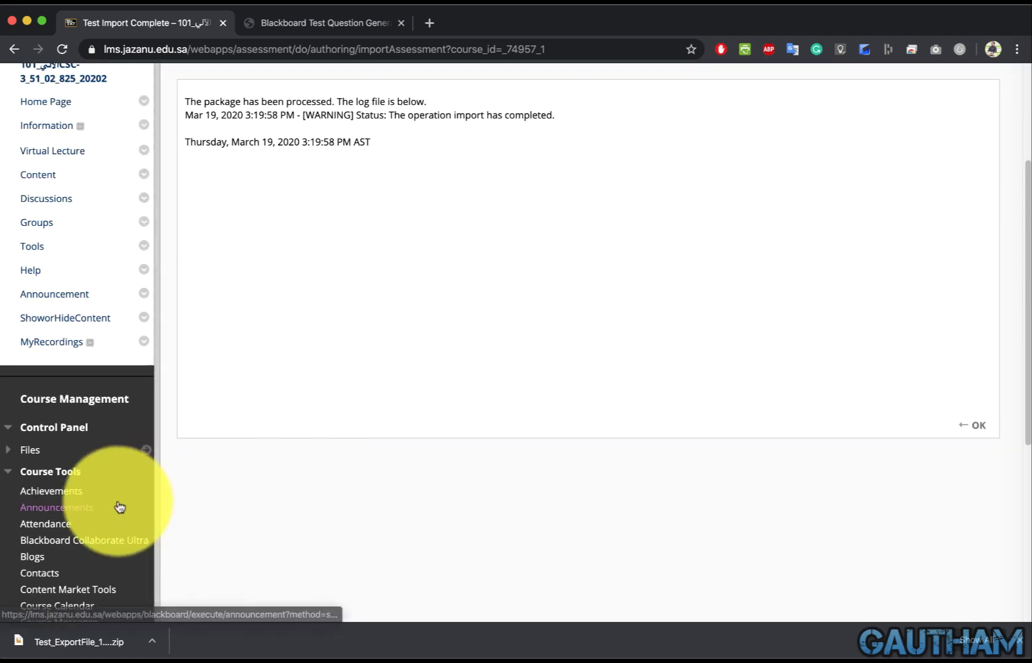
- Open the list of tests in course CSC-3_51_02_825_20202 to check the imported test
scroll(115, 507, down, 5)
click(46, 482)
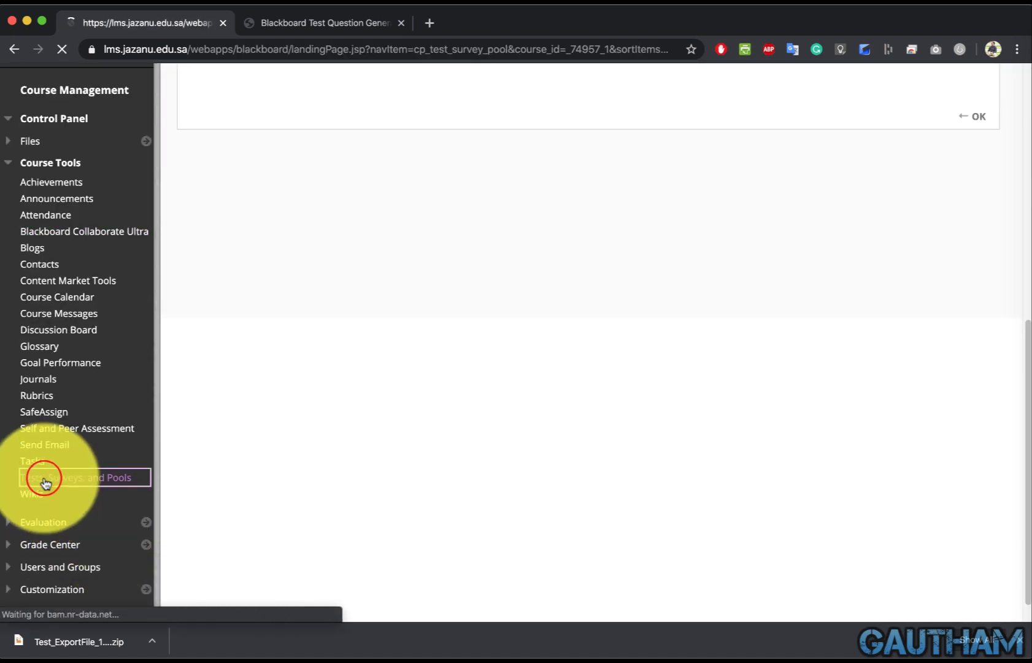
click(211, 300)
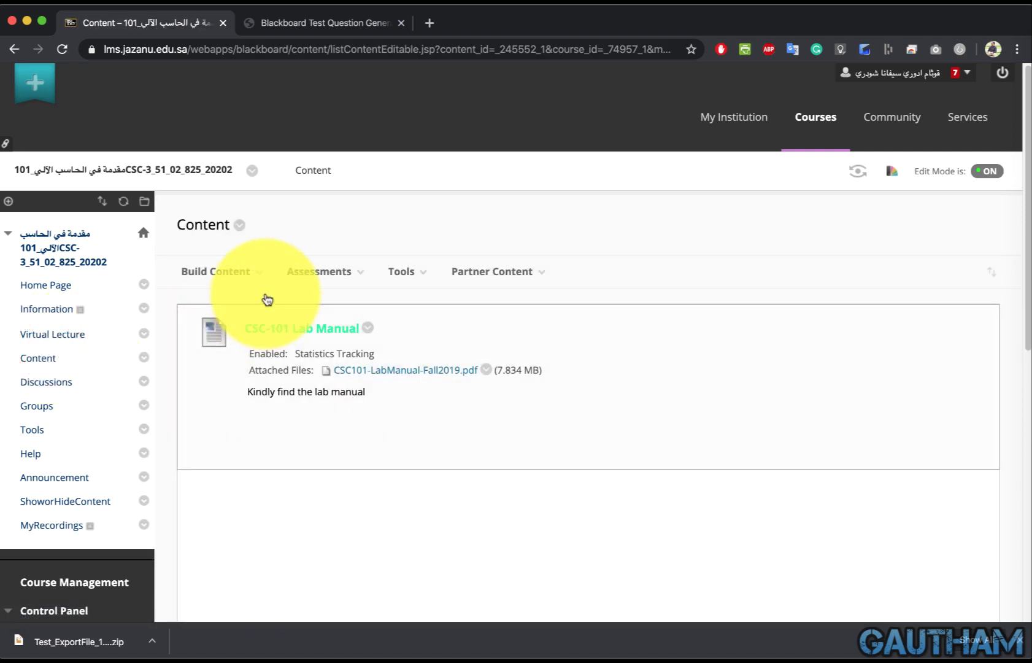
- Add the existing test Demo Test 04 to the course's Content area
click(313, 274)
click(314, 312)
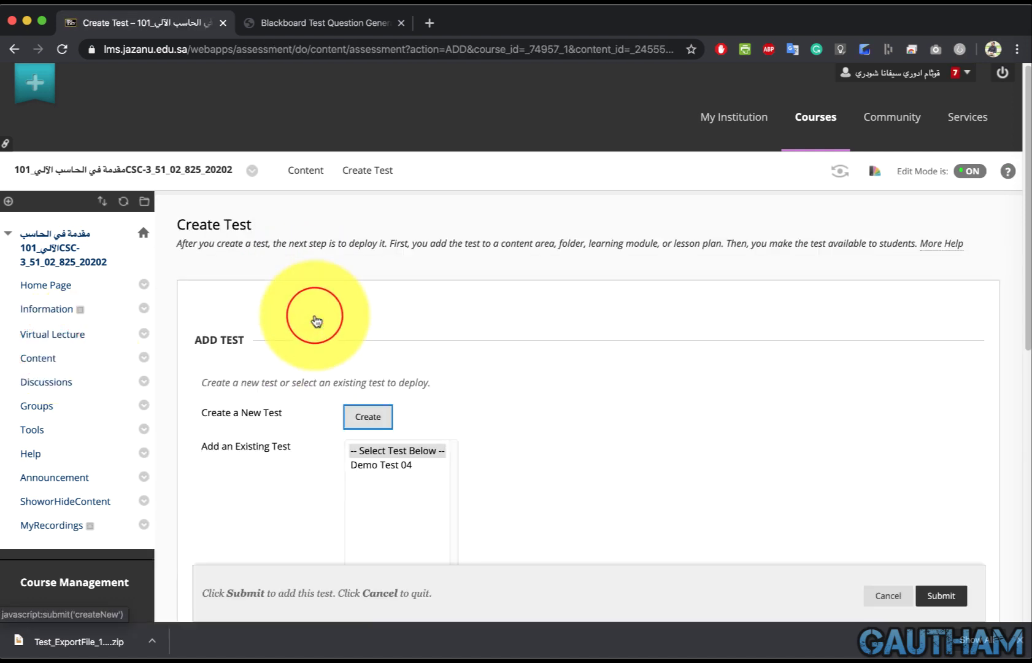
scroll(381, 436, down, 4)
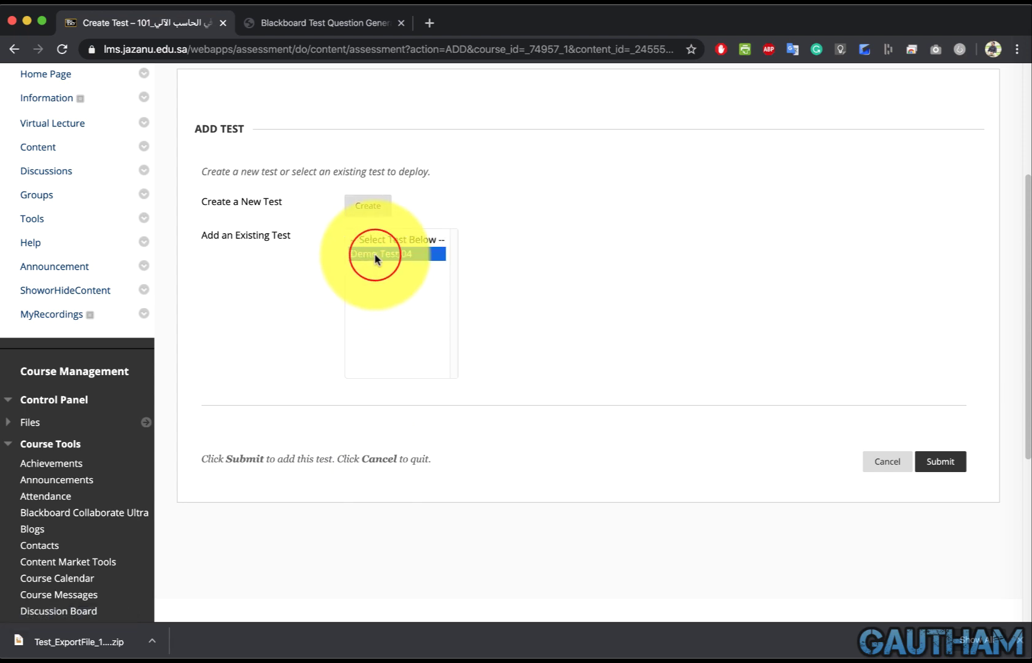
click(939, 462)
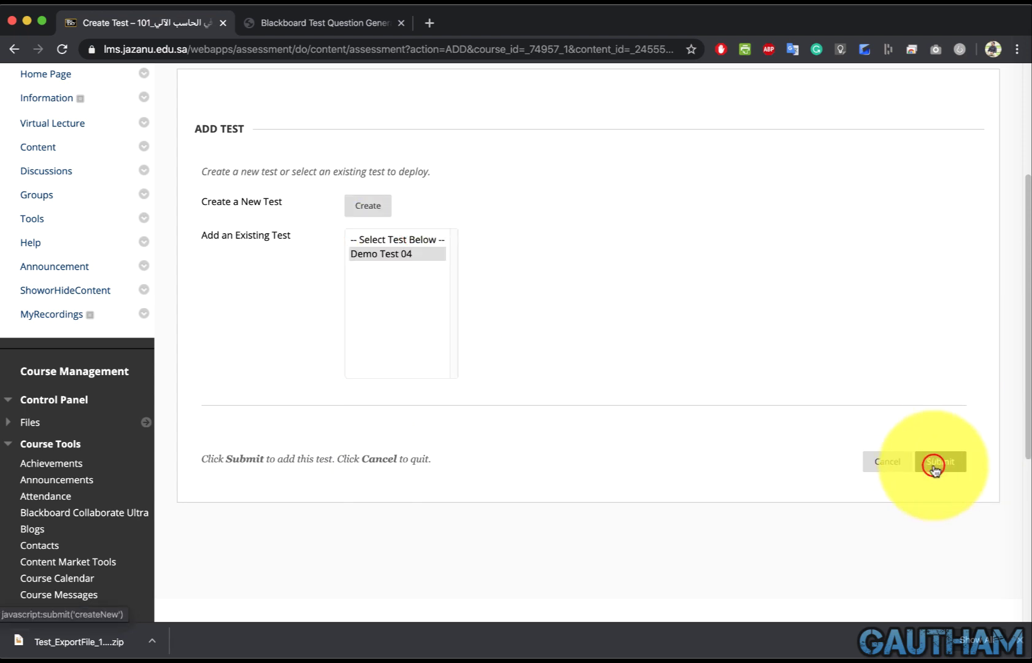
- Set the test name's color to Dark Dull Azure (#336699) and the content link description to "This is the Sample Test for the Student"
scroll(467, 429, down, 4)
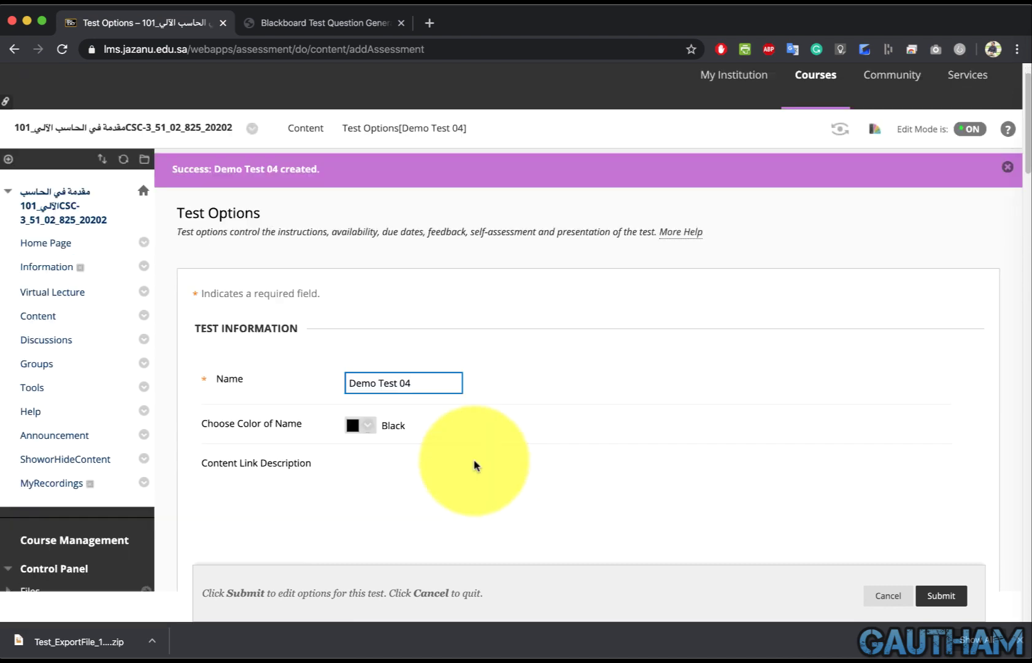
click(366, 252)
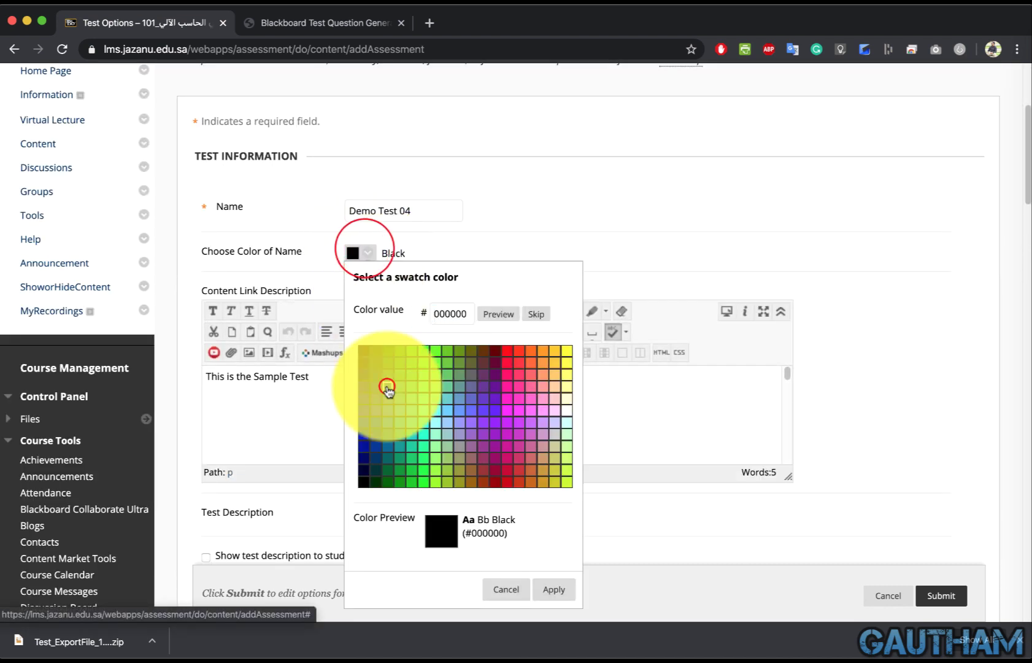
click(388, 386)
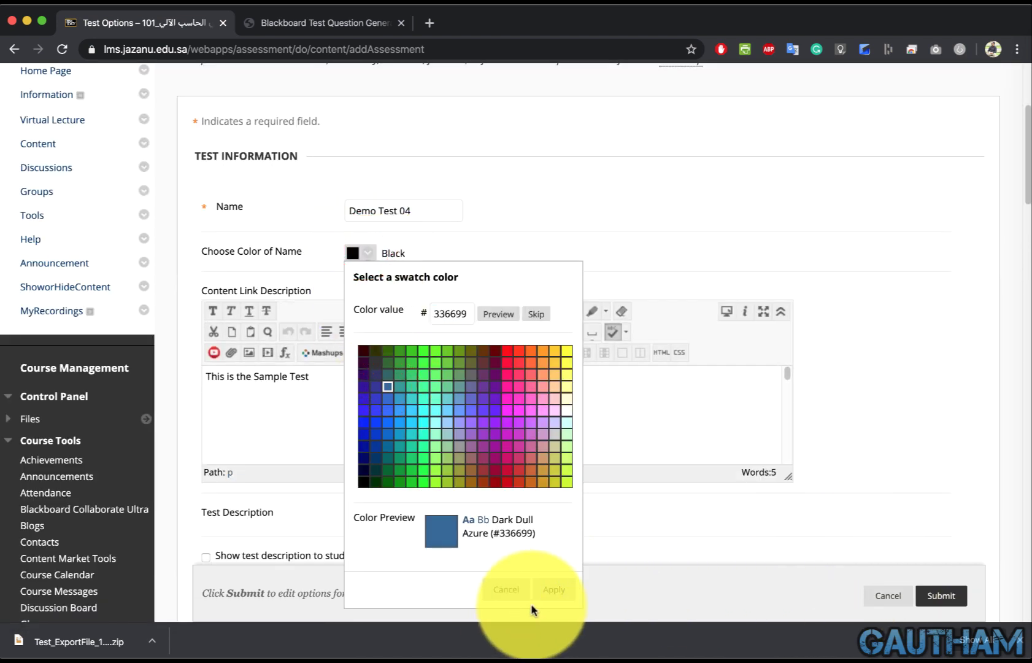
click(568, 599)
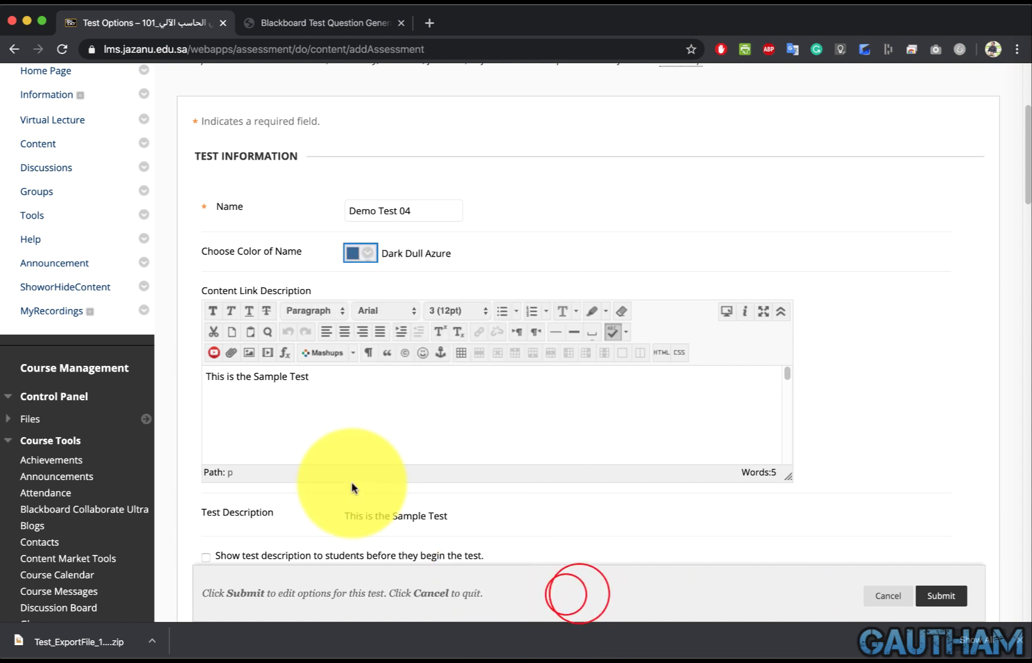
click(331, 383)
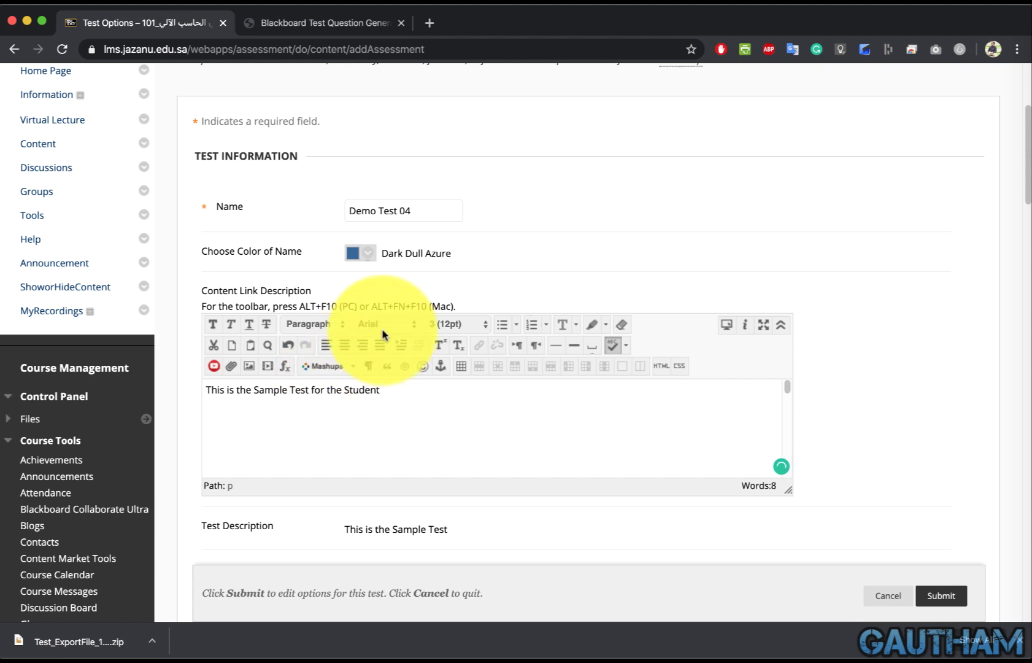
- Show the test description and instructions to students before they begin, and make the test open in a new window
scroll(605, 247, down, 10)
scroll(605, 247, up, 5)
scroll(596, 276, up, 1)
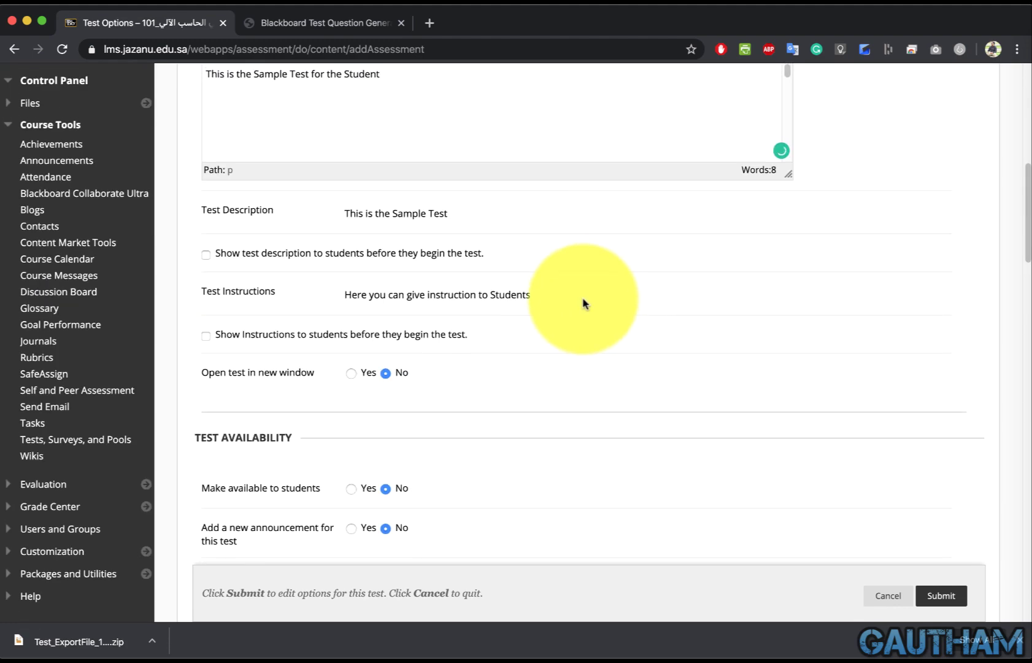
click(206, 254)
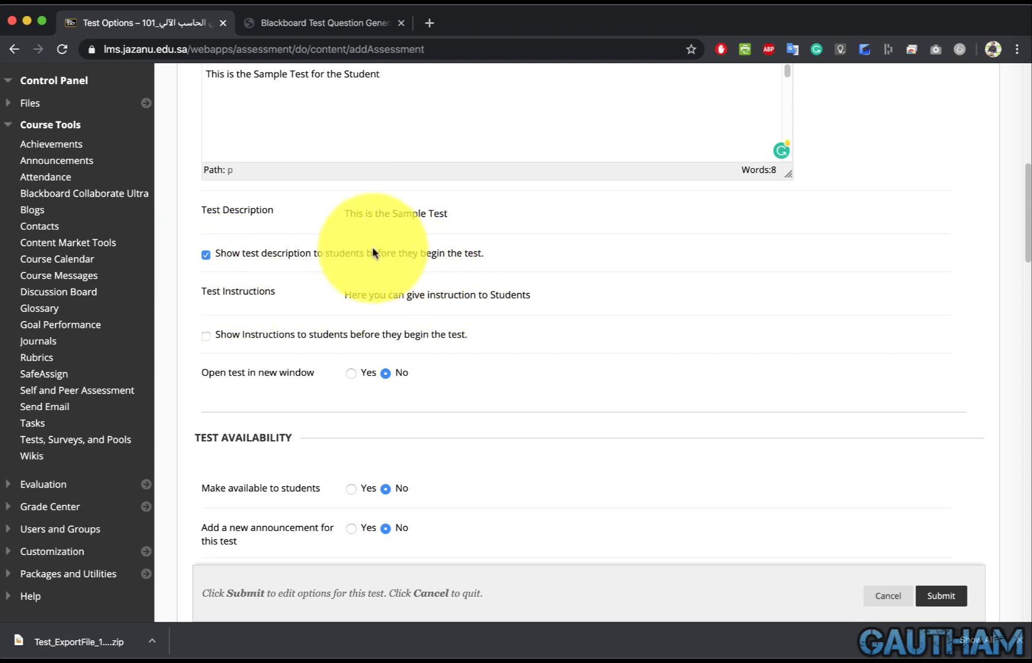
click(206, 335)
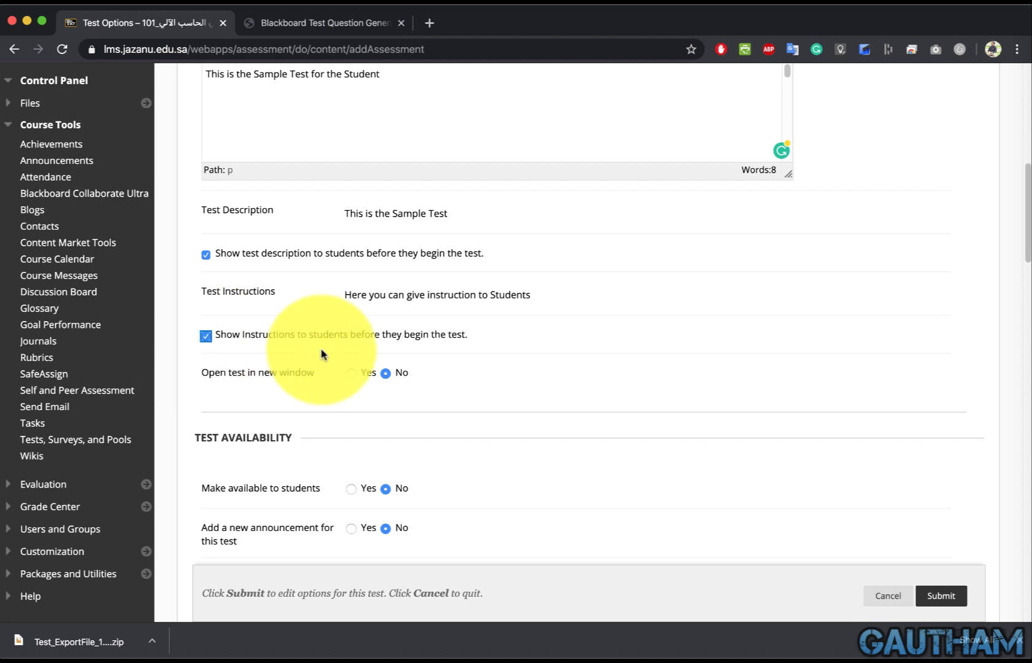
click(352, 373)
- Make the test available to students and add a new announcement for it
scroll(351, 376, down, 3)
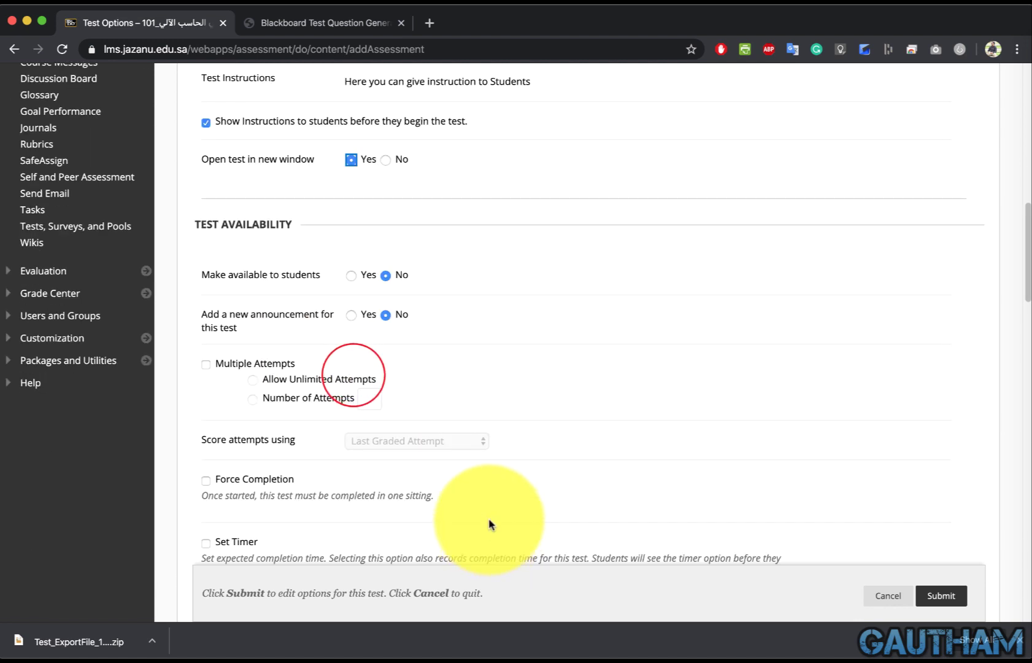
click(352, 279)
click(352, 316)
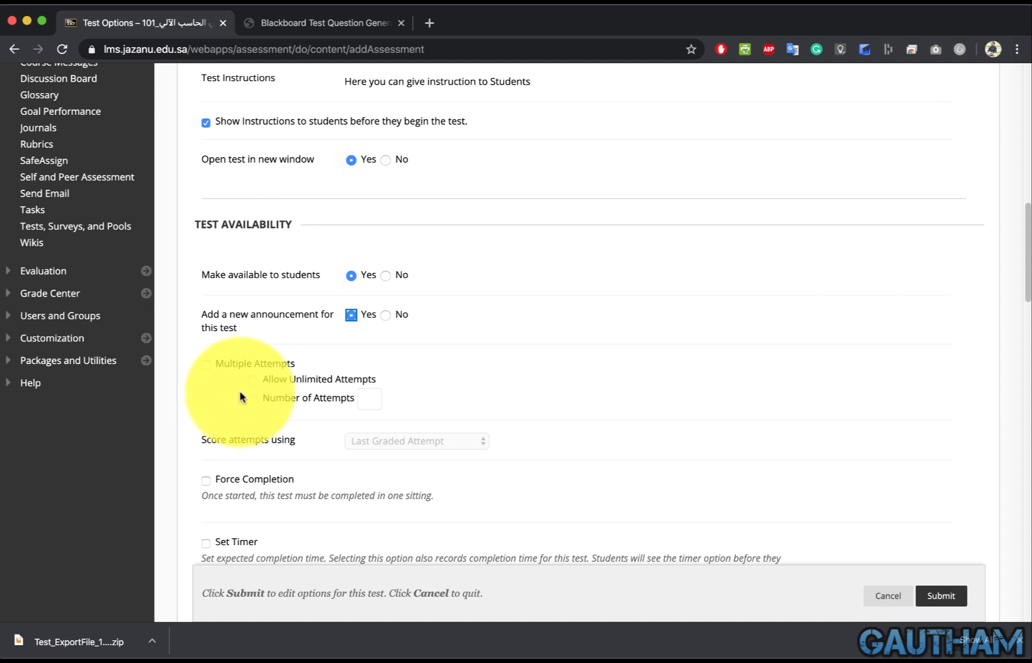
- Enable Force Completion and the 60-minute timer with Auto-Submit on
scroll(346, 442, down, 3)
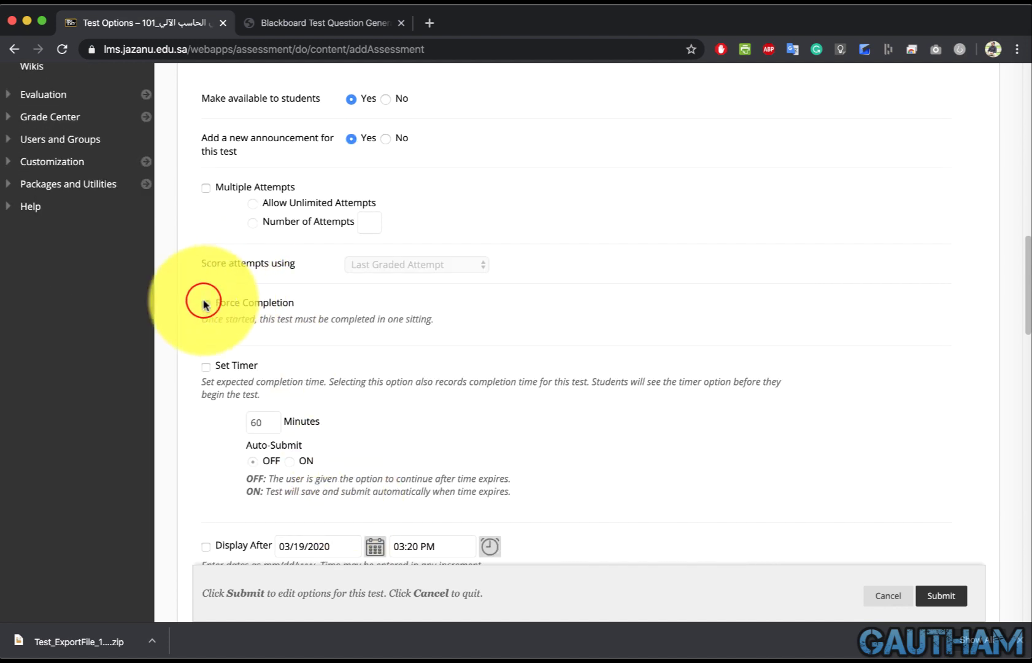
click(206, 304)
click(206, 366)
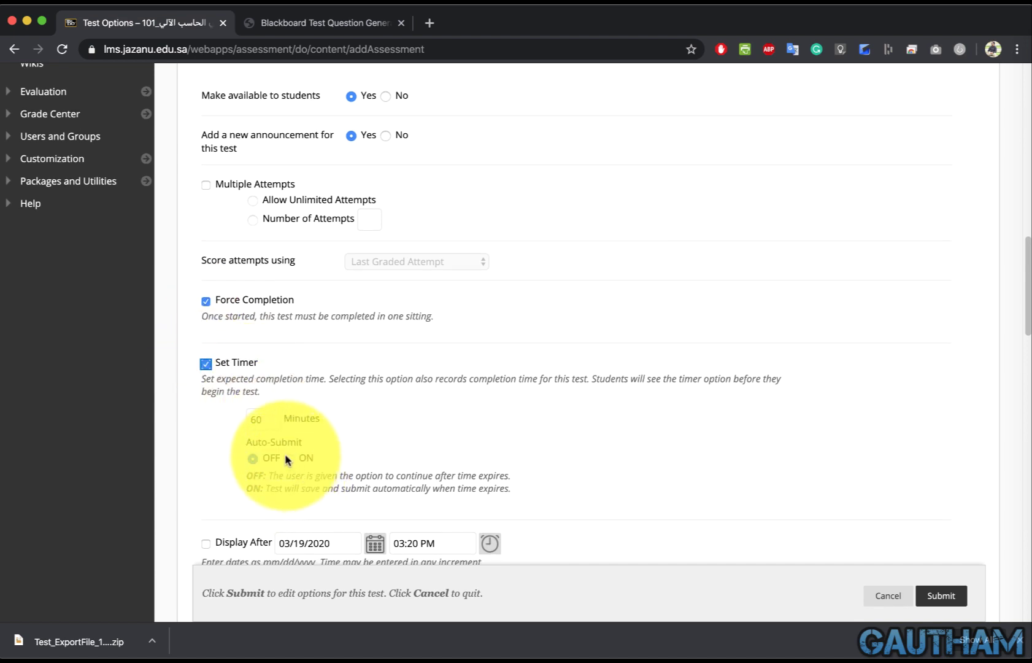
click(288, 457)
scroll(297, 479, down, 3)
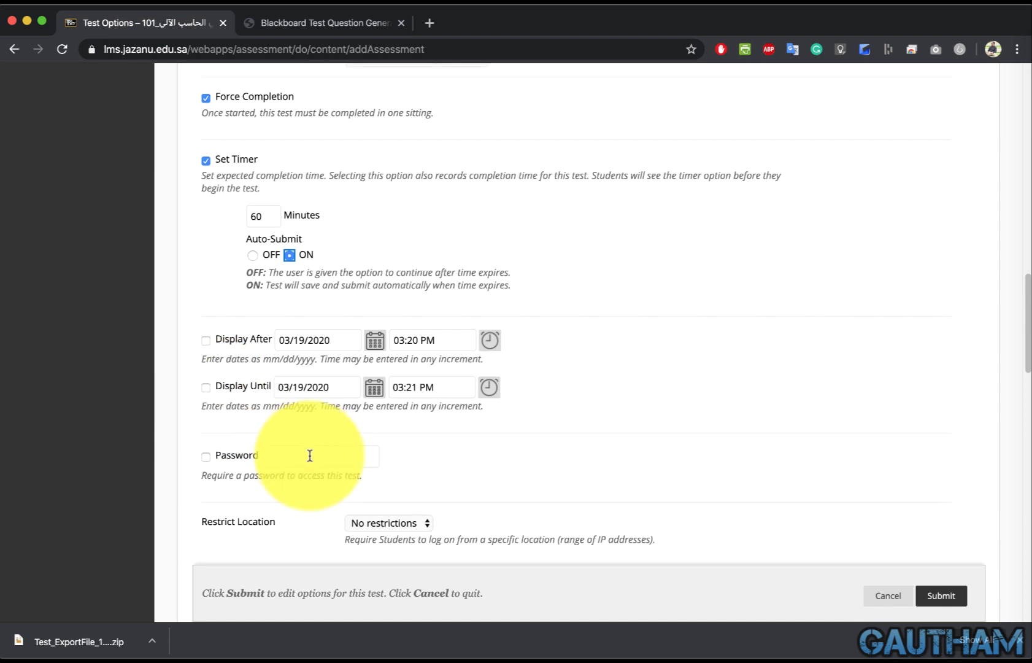
scroll(307, 455, down, 3)
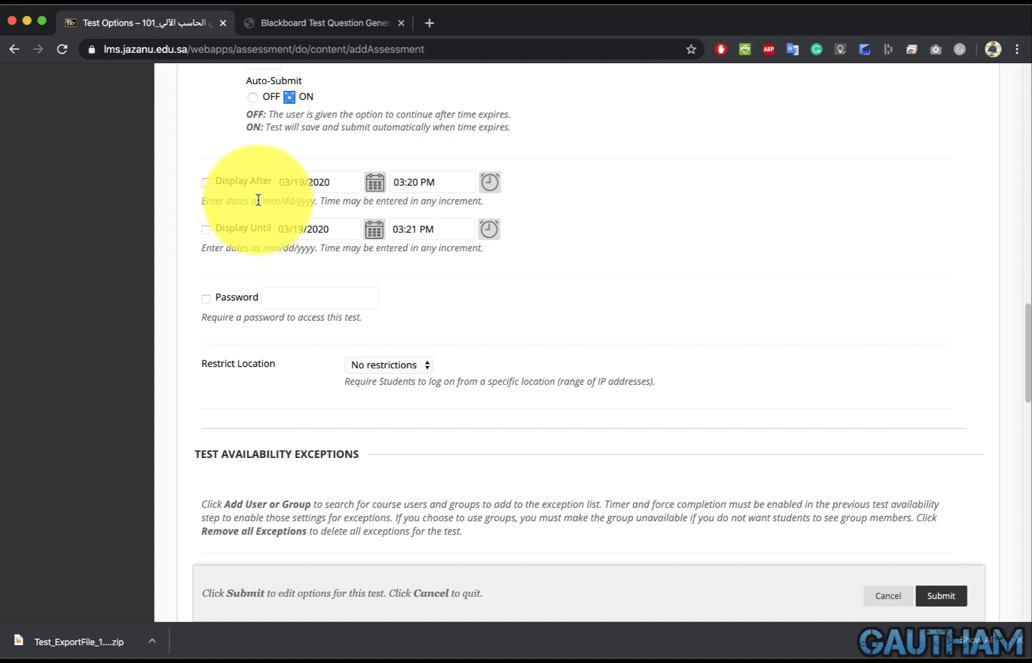
scroll(510, 428, down, 10)
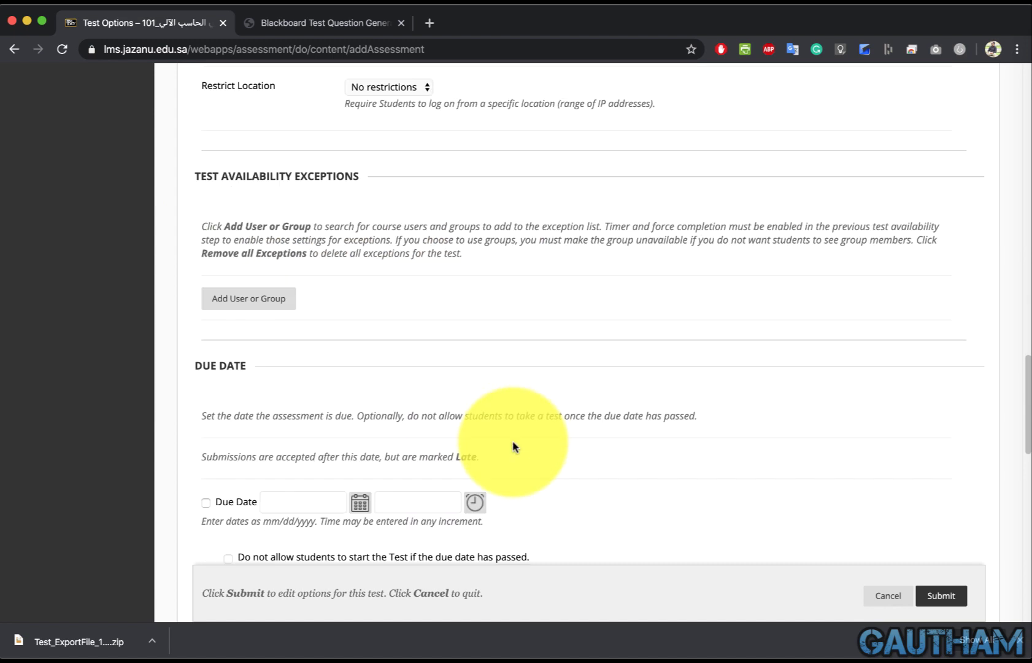
scroll(511, 415, up, 4)
scroll(296, 142, down, 1)
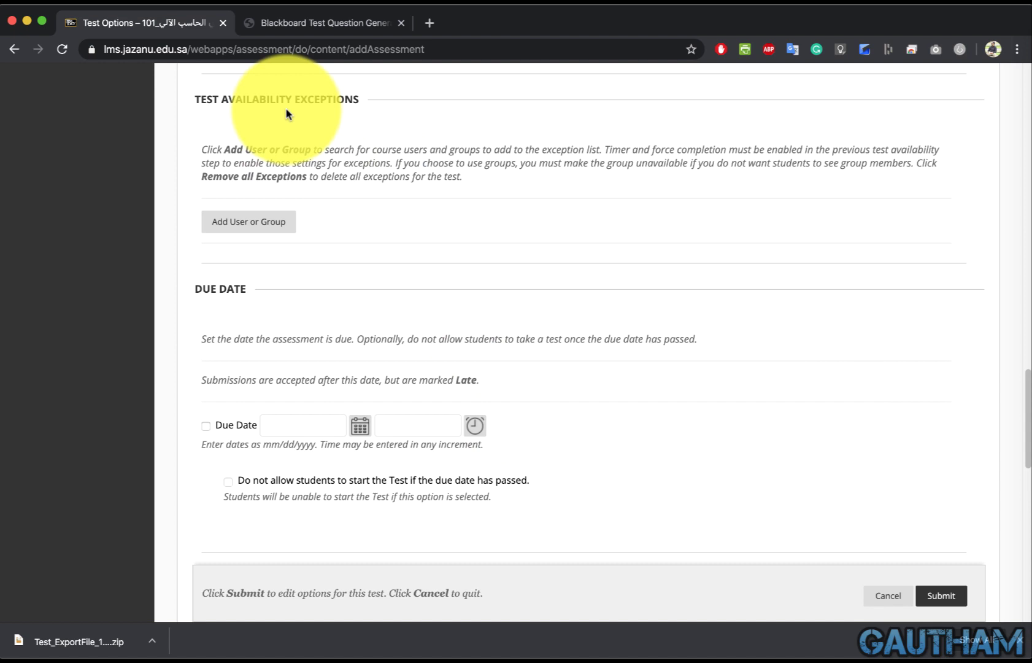
click(270, 223)
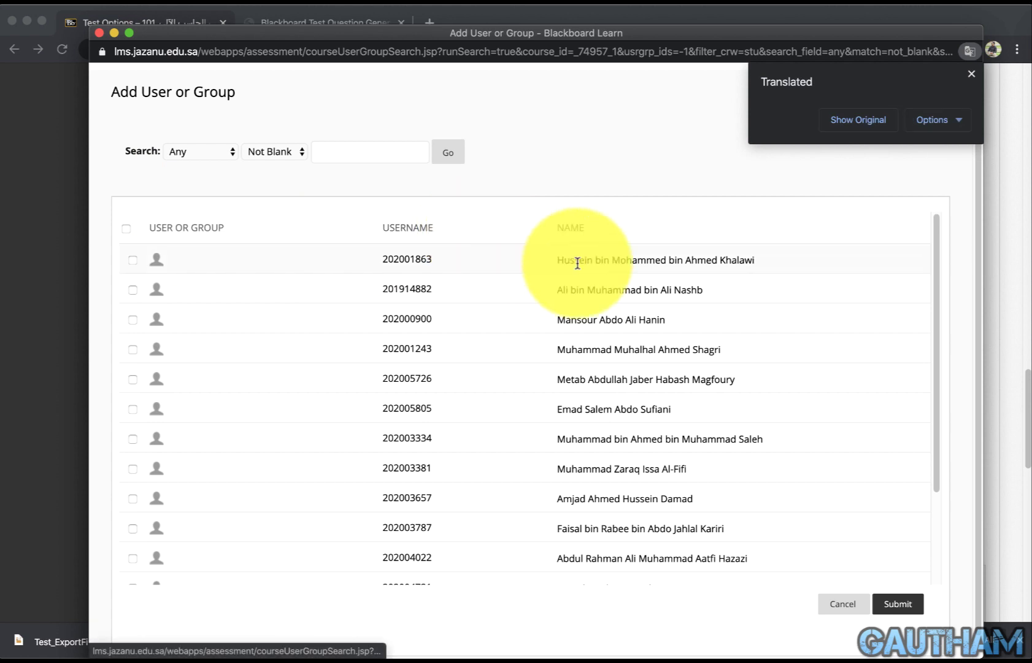
click(132, 260)
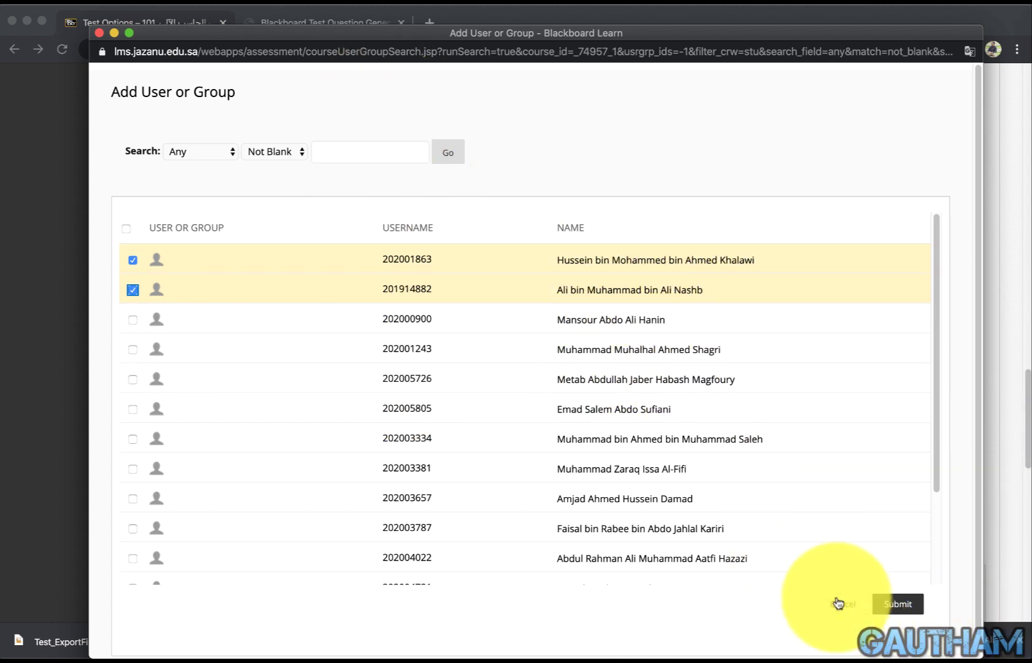
click(838, 602)
- Examine the options for showing test results and feedback to students and for test presentation
scroll(590, 437, down, 10)
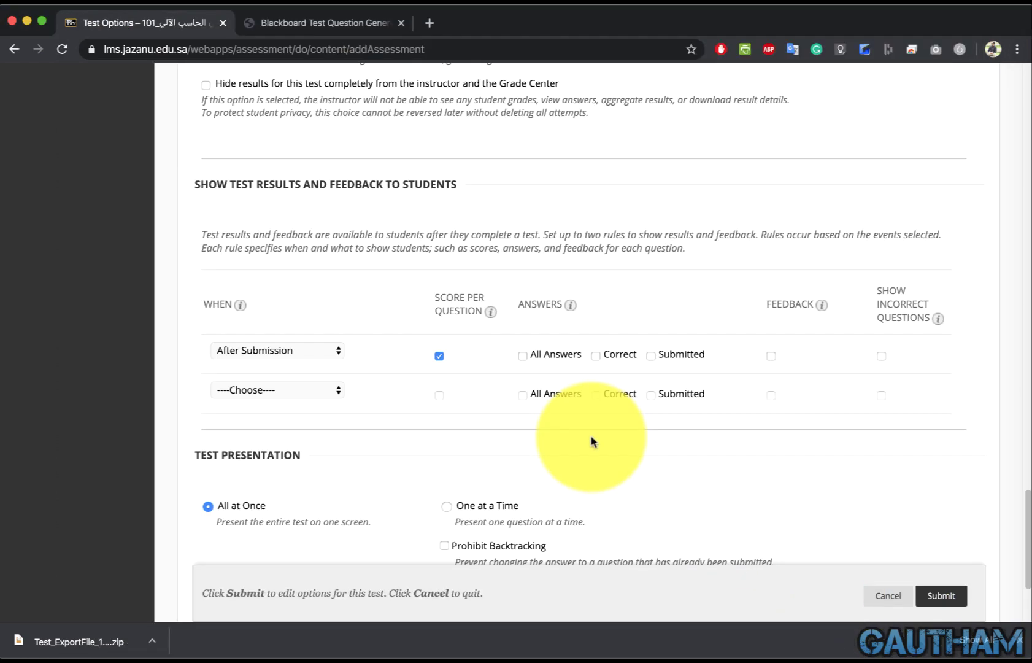
scroll(436, 316, up, 1)
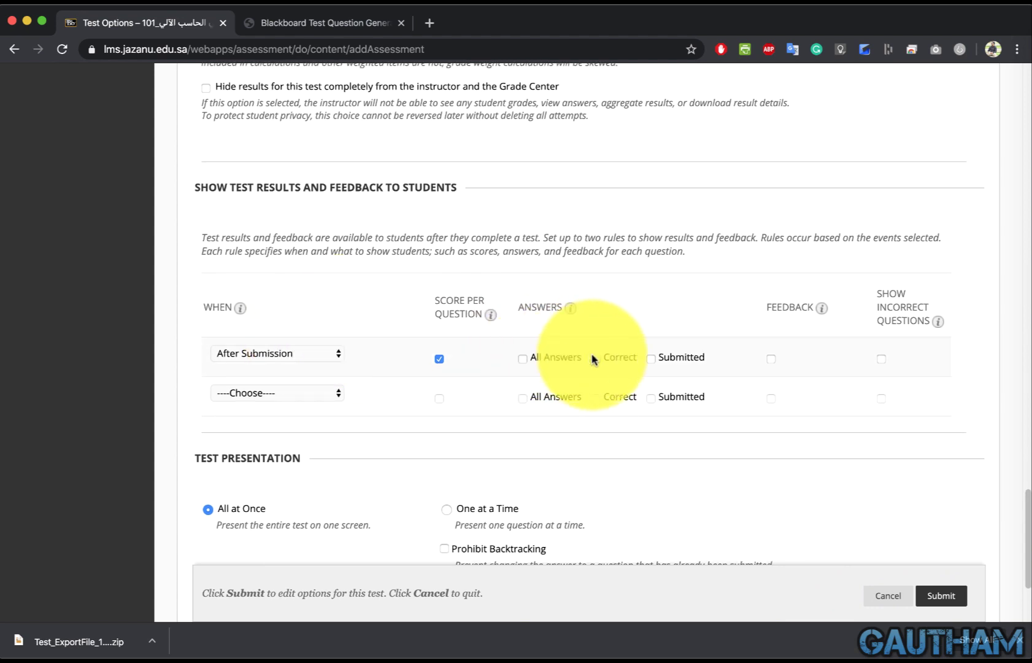
scroll(582, 476, down, 2)
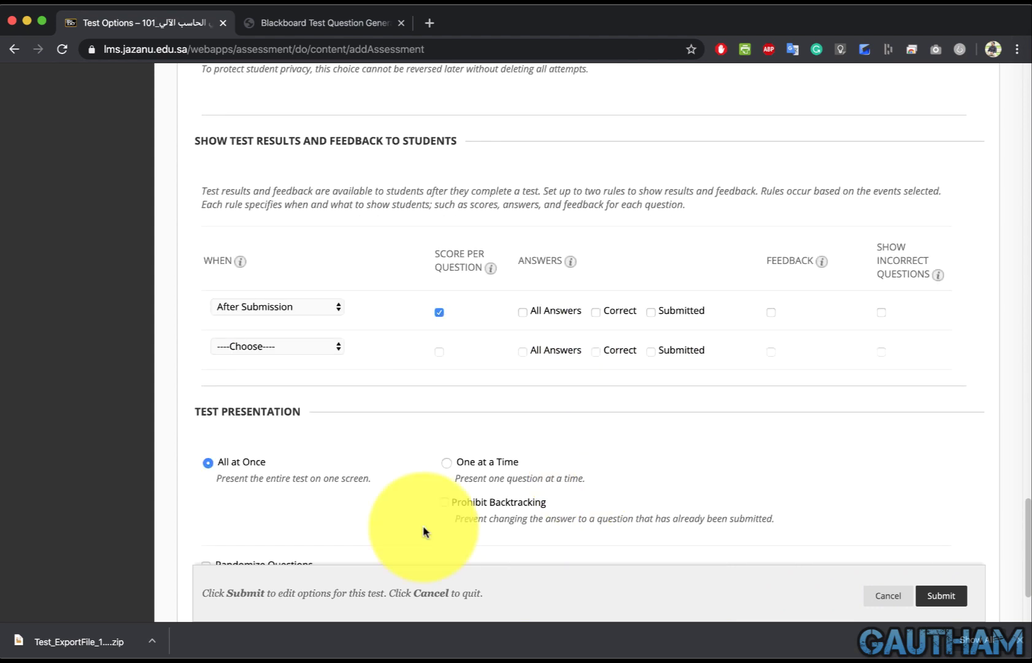
scroll(293, 464, down, 5)
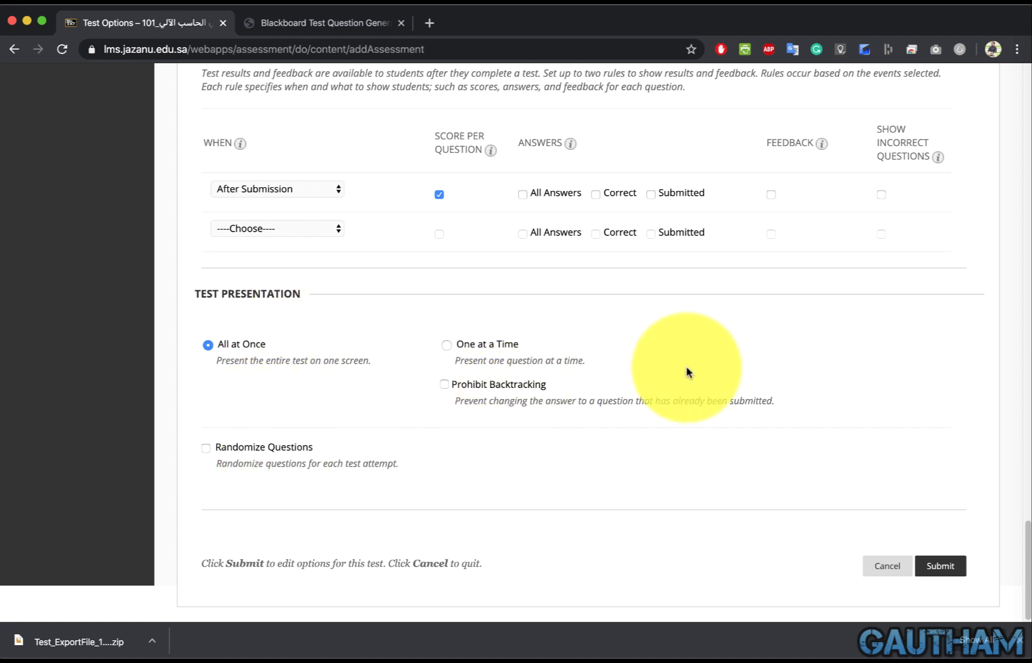
scroll(693, 426, up, 10)
scroll(693, 426, up, 15)
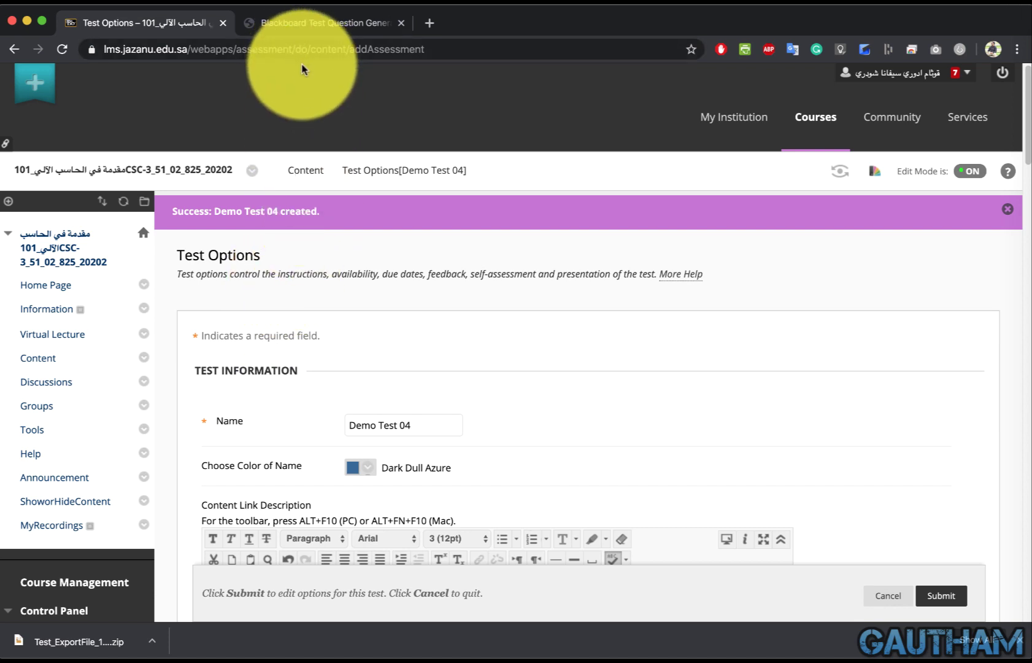
- Return to the course's list of tests and check where Demo Test 04 is deployed
scroll(276, 380, down, 10)
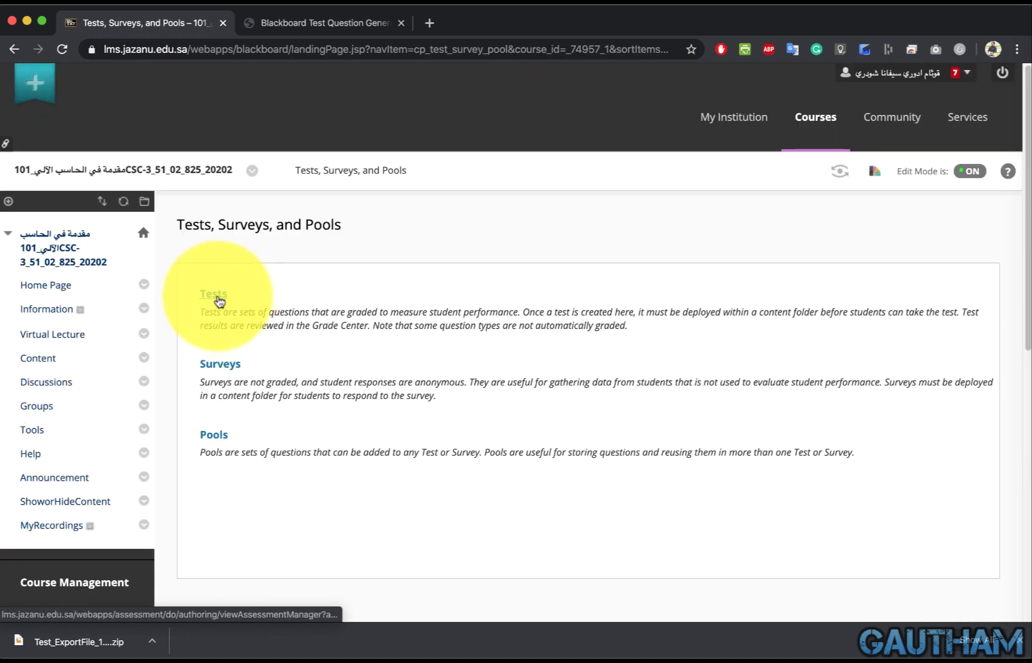
click(214, 296)
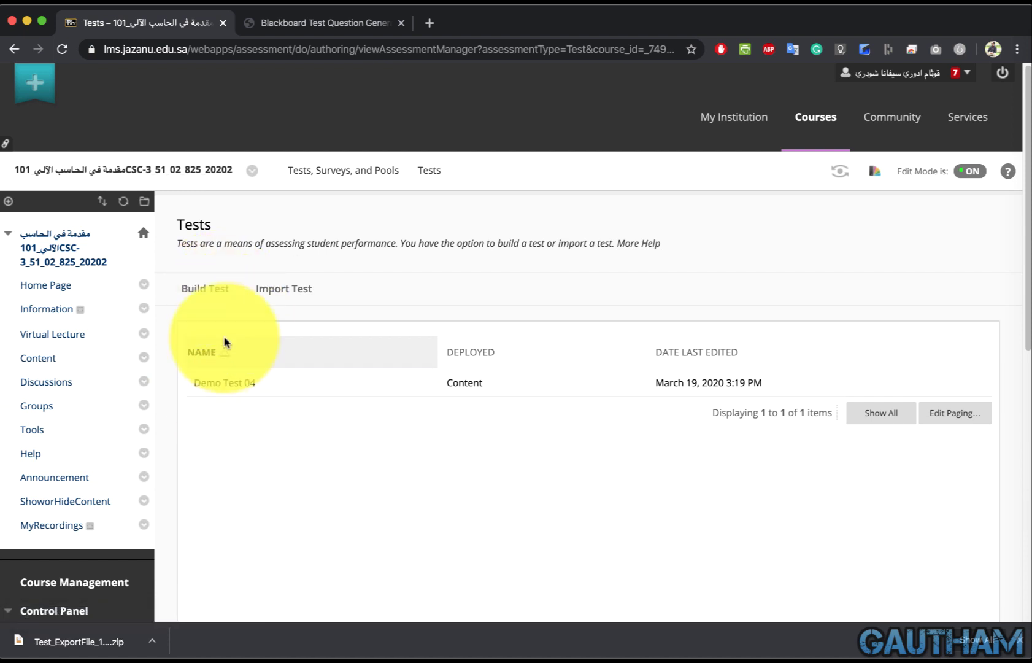
- Switch to the Sample-Test document in Word and examine how its multiple choice question and correct answer are formatted
drag(861, 610, 1010, 494)
click(1010, 494)
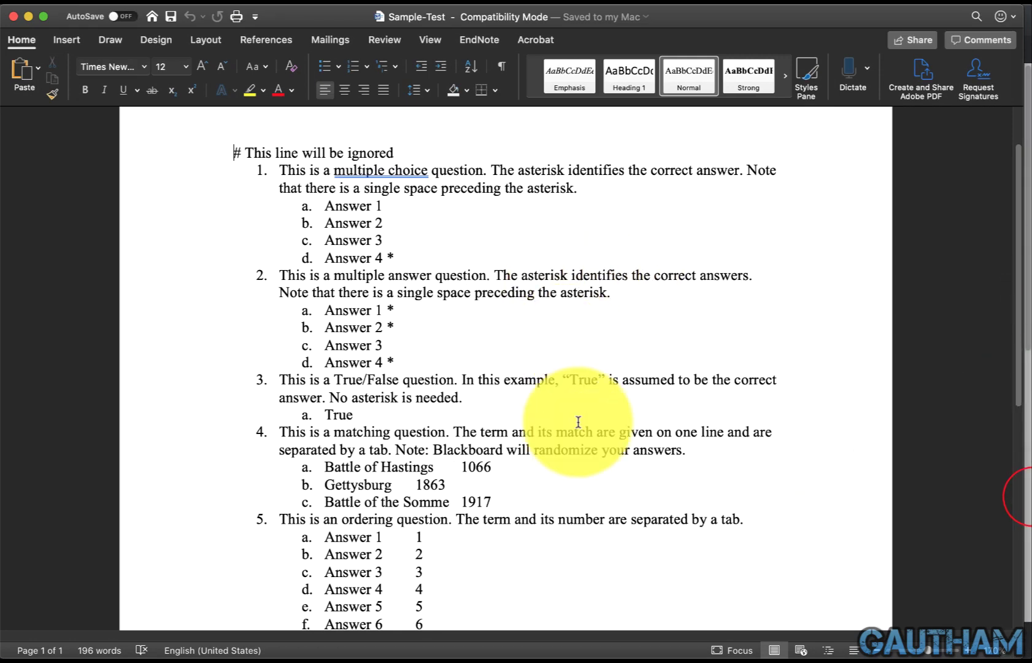
scroll(586, 438, down, 10)
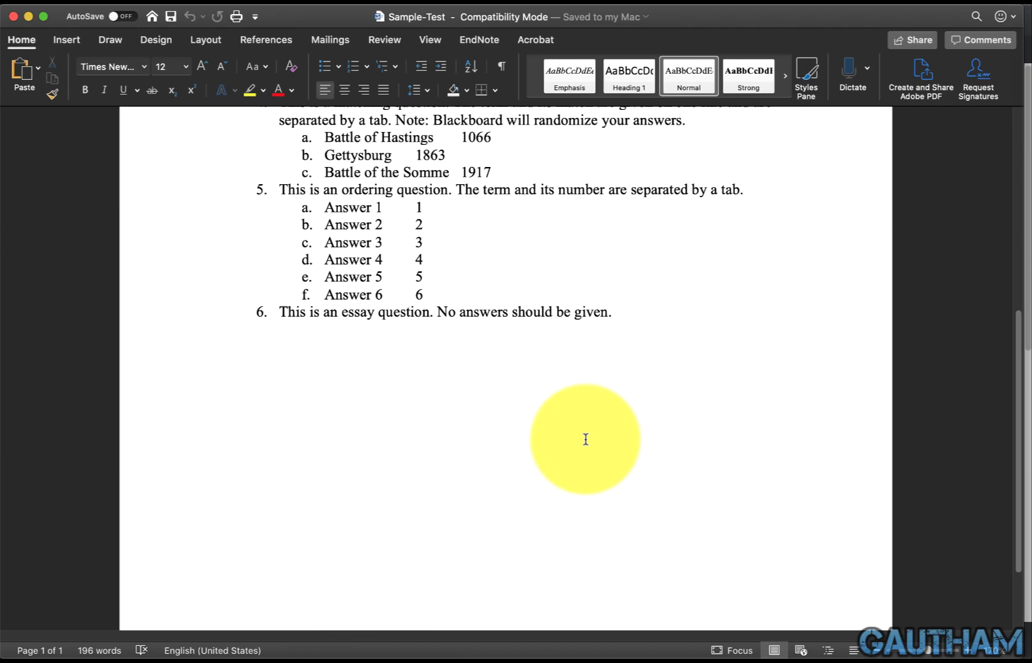
scroll(586, 439, up, 10)
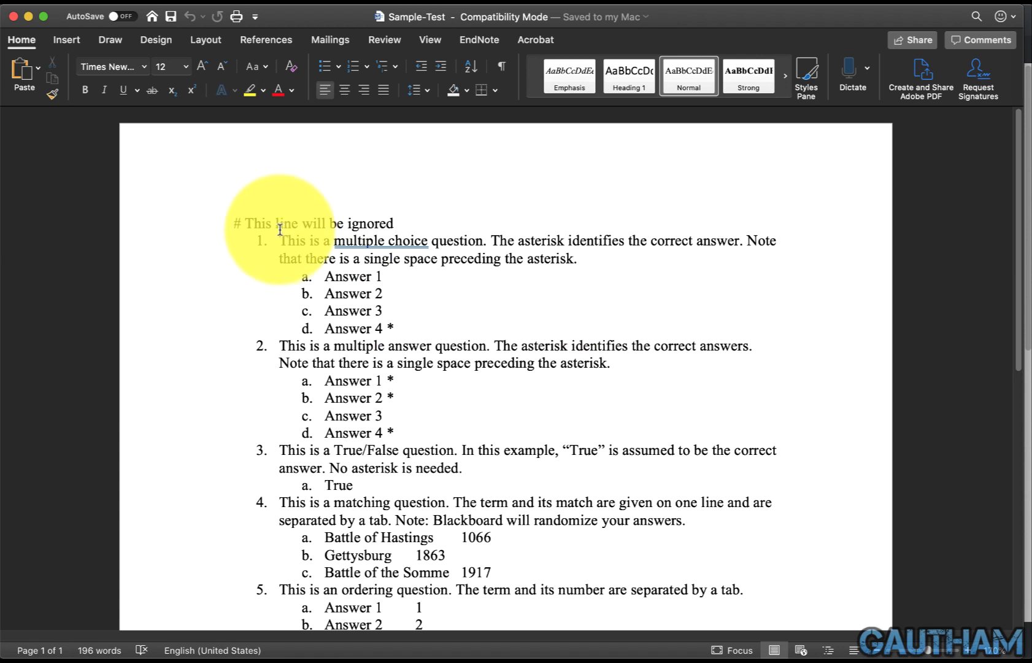
drag(283, 239, 372, 345)
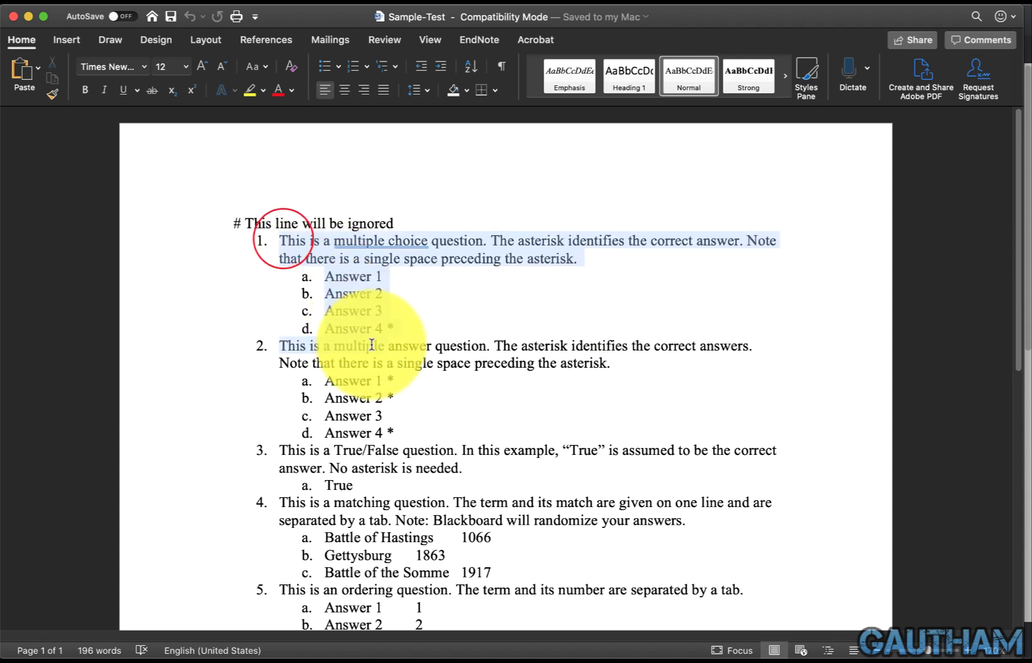
click(472, 311)
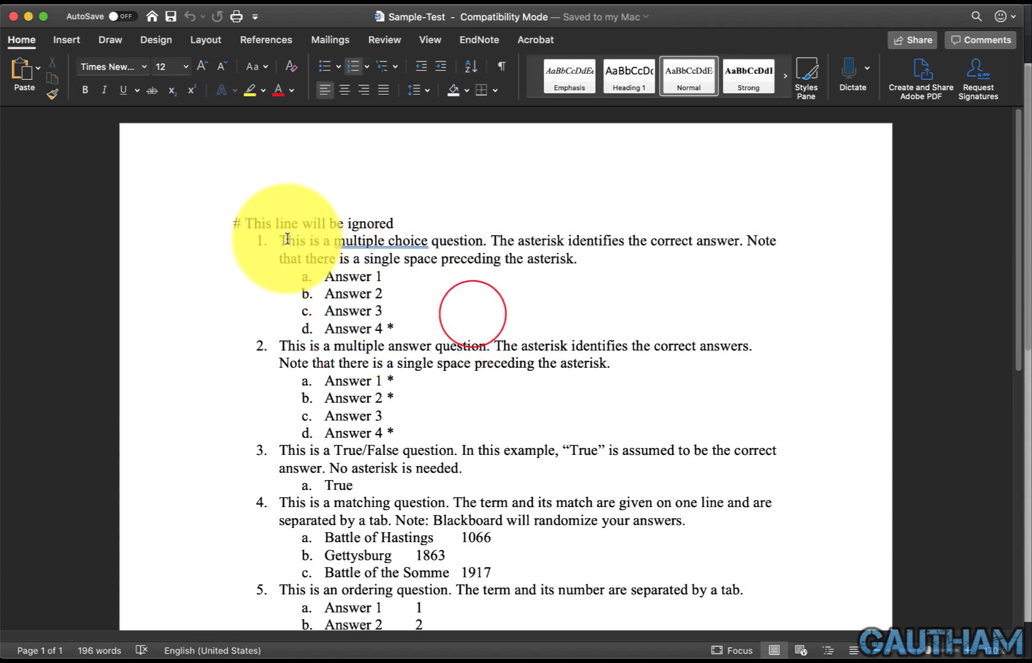
drag(281, 237, 466, 248)
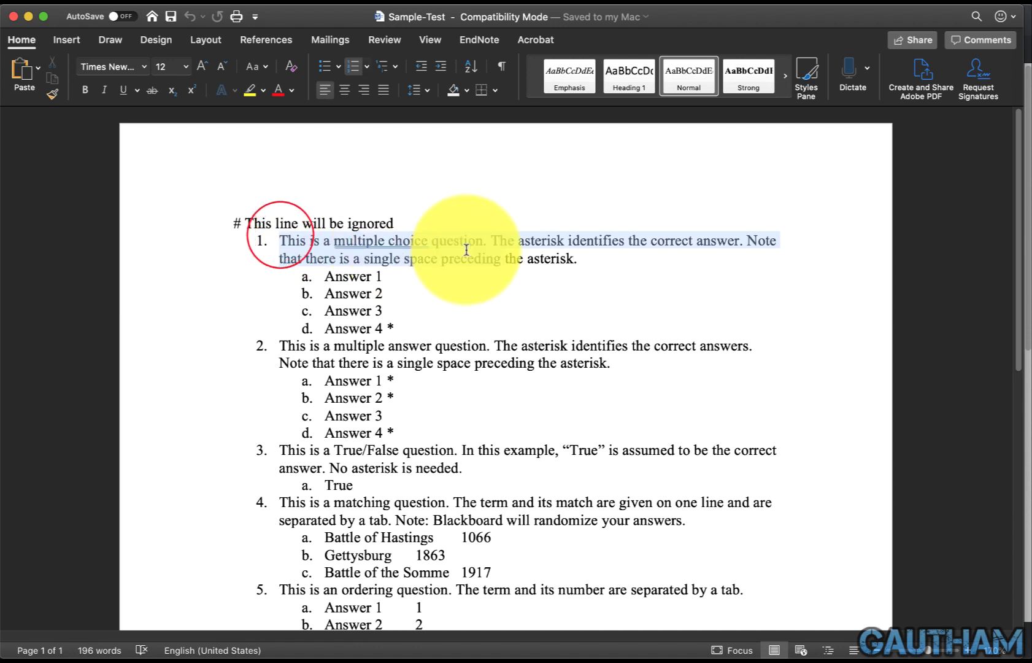
click(393, 331)
double_click(390, 330)
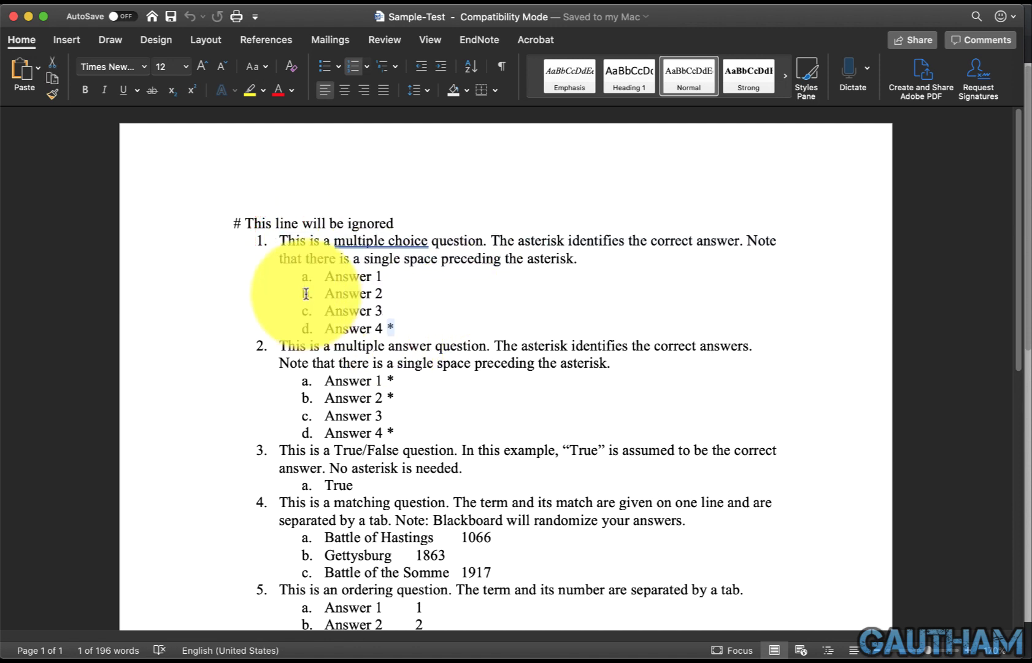
mouse_move(305, 282)
mouse_down()
mouse_move(248, 270)
mouse_move(270, 299)
mouse_move(295, 304)
mouse_up()
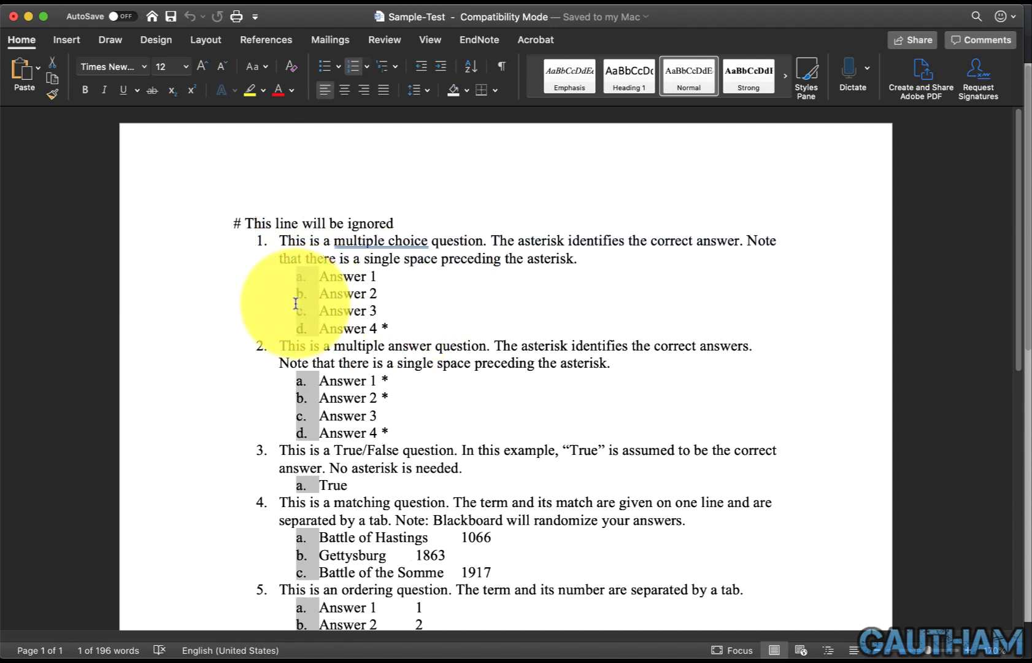
click(441, 331)
key(super+z)
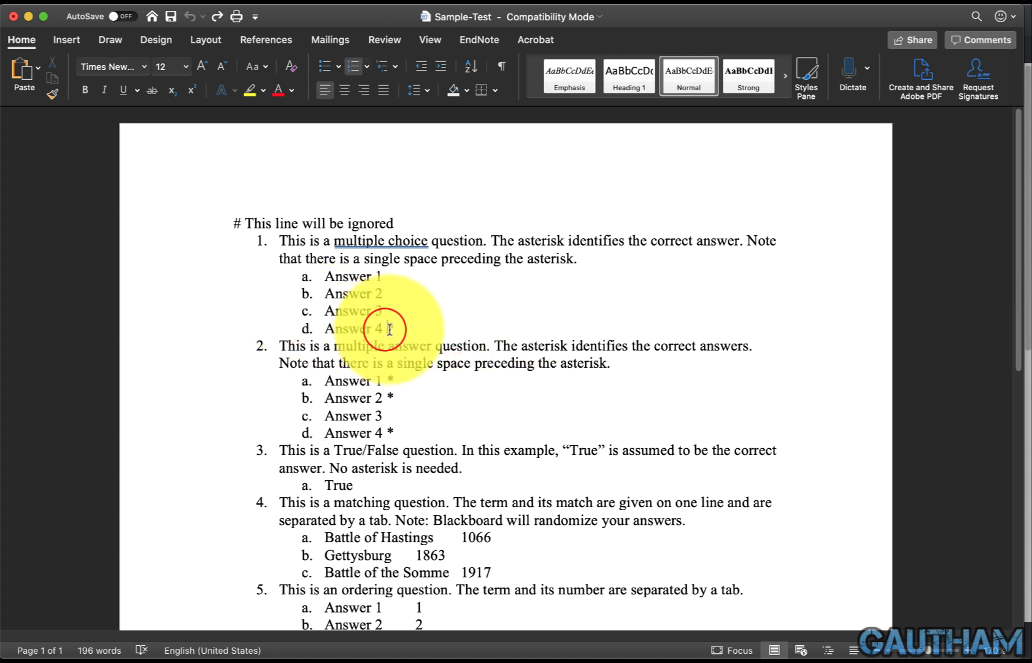
- Examine how the multiple answer, True/False, matching and ordering questions are formatted in the document
drag(323, 346, 431, 422)
scroll(411, 473, down, 1)
click(381, 471)
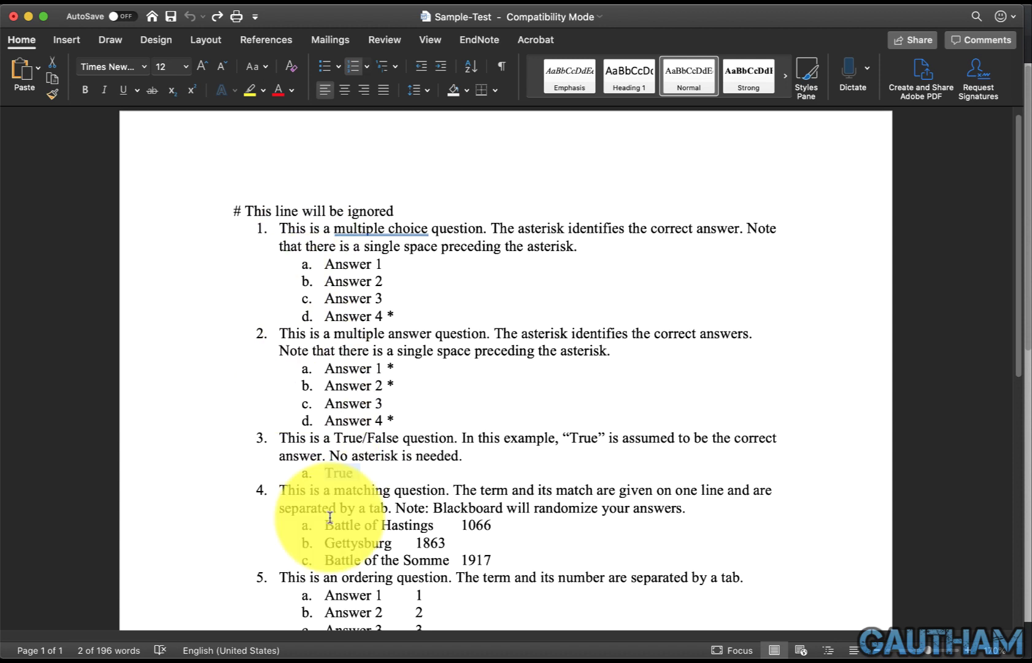
scroll(289, 540, down, 2)
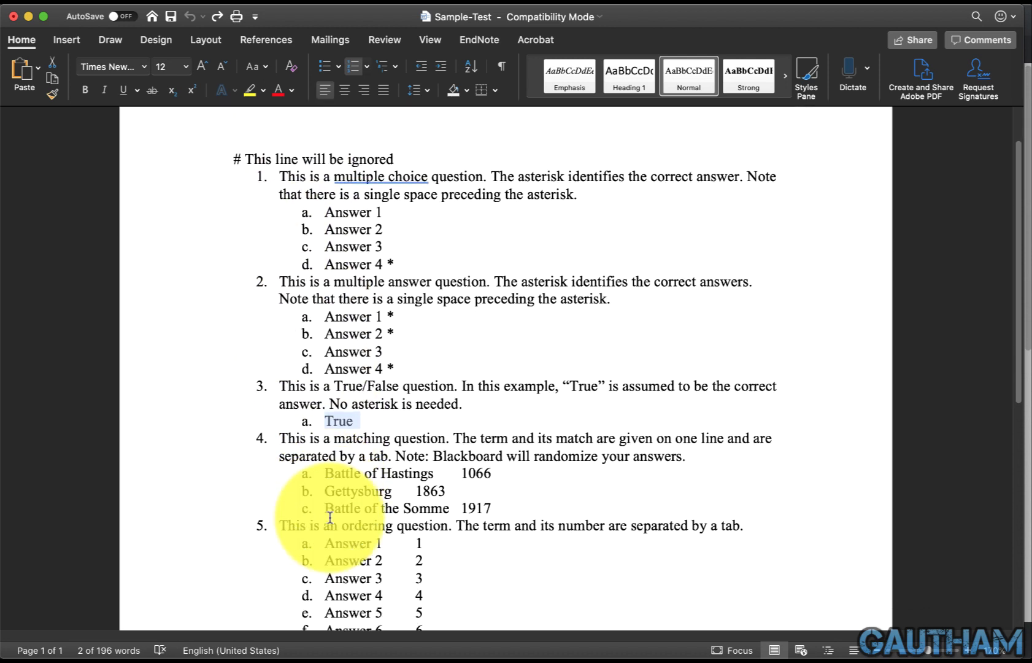
- Switch to the Blackboard Test Question Generator page in the browser and check its web address
click(28, 17)
click(317, 23)
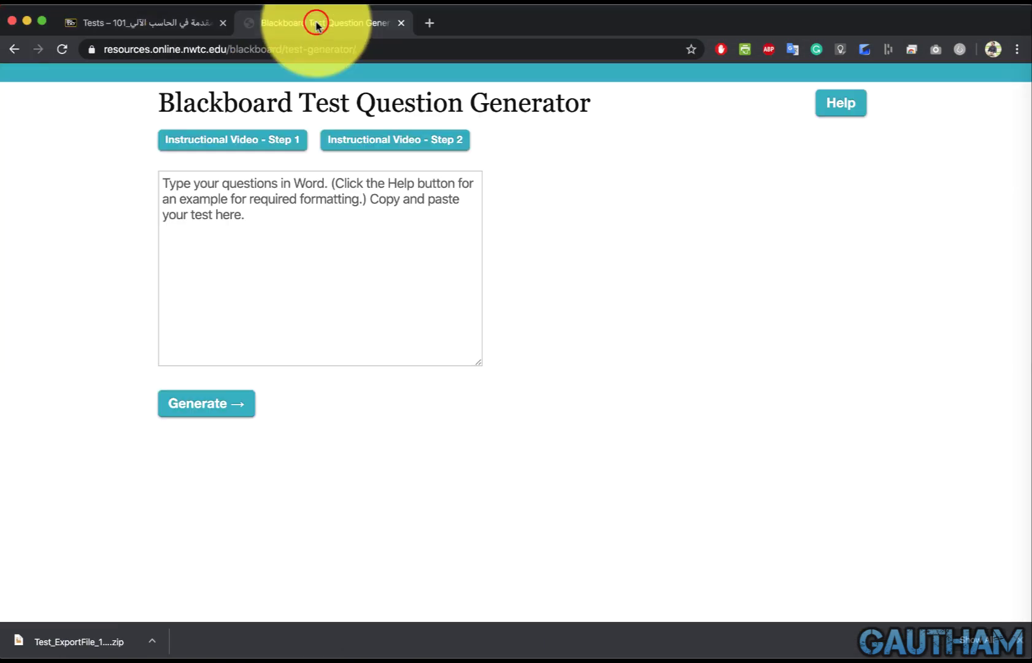
double_click(255, 50)
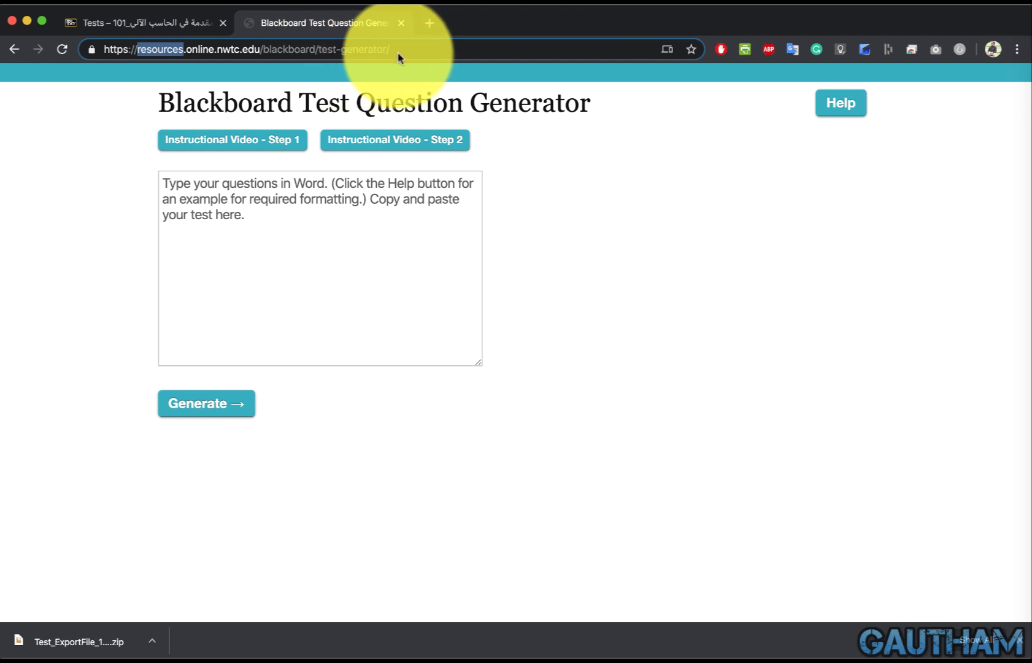
- Copy the entire content of the Sample-Test Word document into the question generator's input box
click(265, 201)
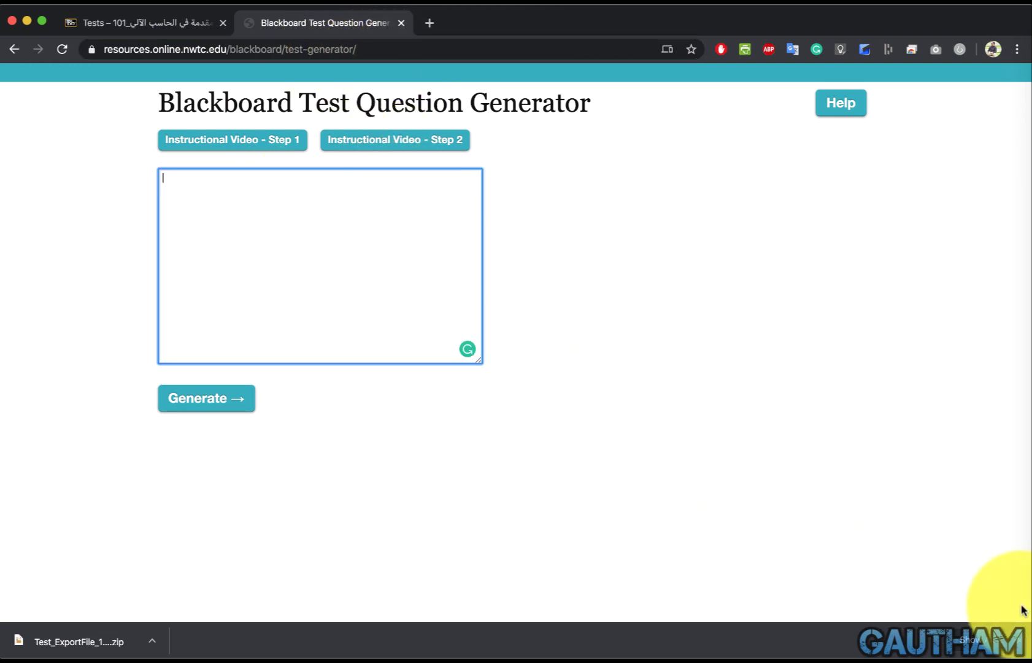
click(1022, 583)
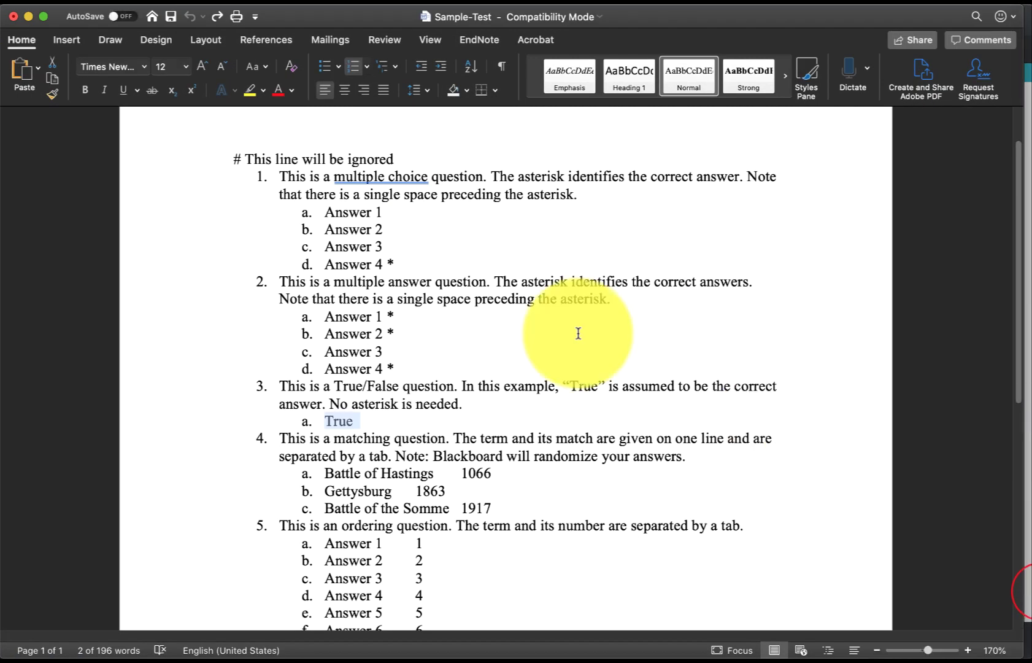
key(super+a)
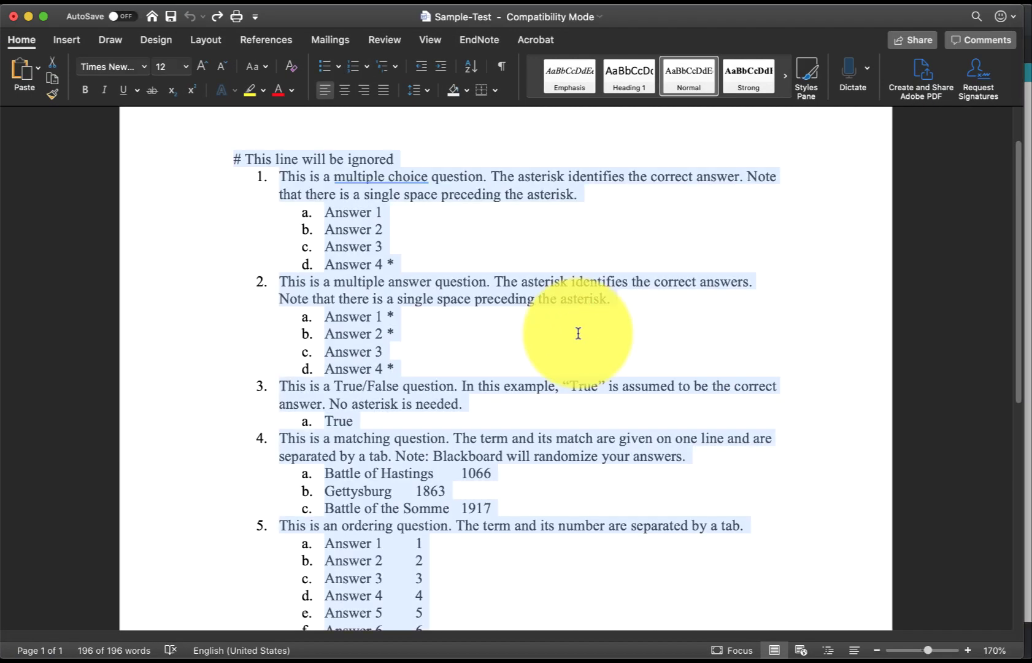
click(31, 16)
click(334, 282)
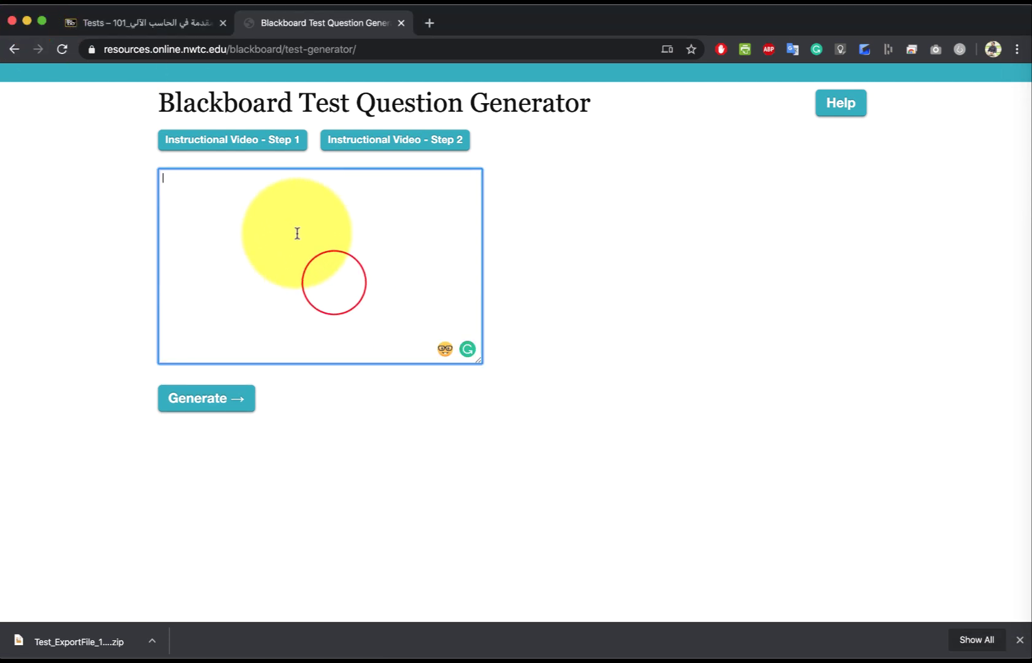
key(super+v)
- Generate the Blackboard-formatted questions and download them as a text file
click(221, 402)
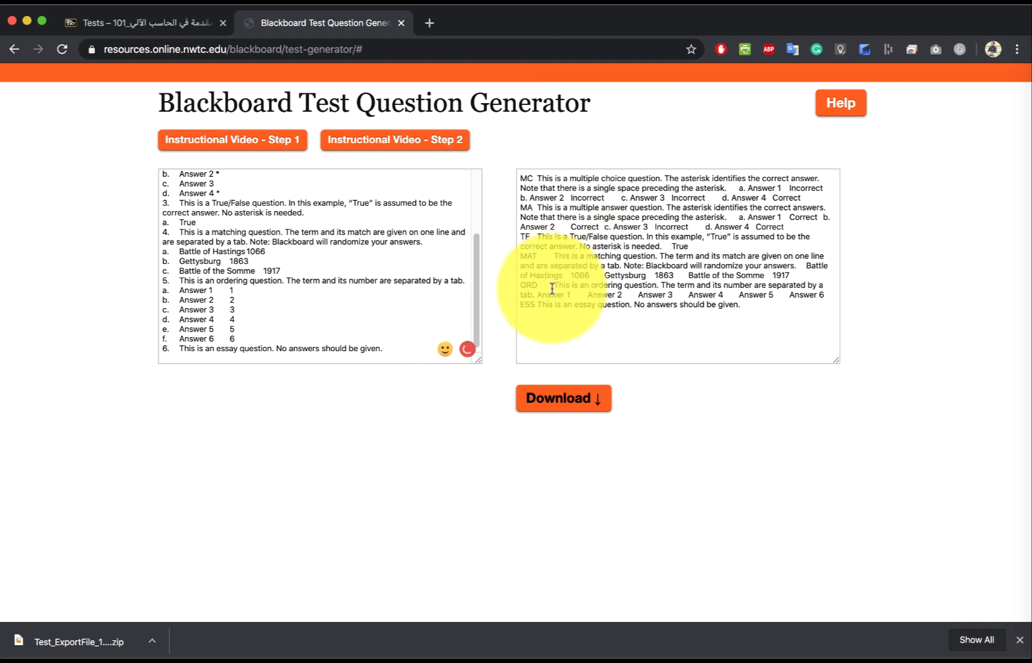
click(559, 405)
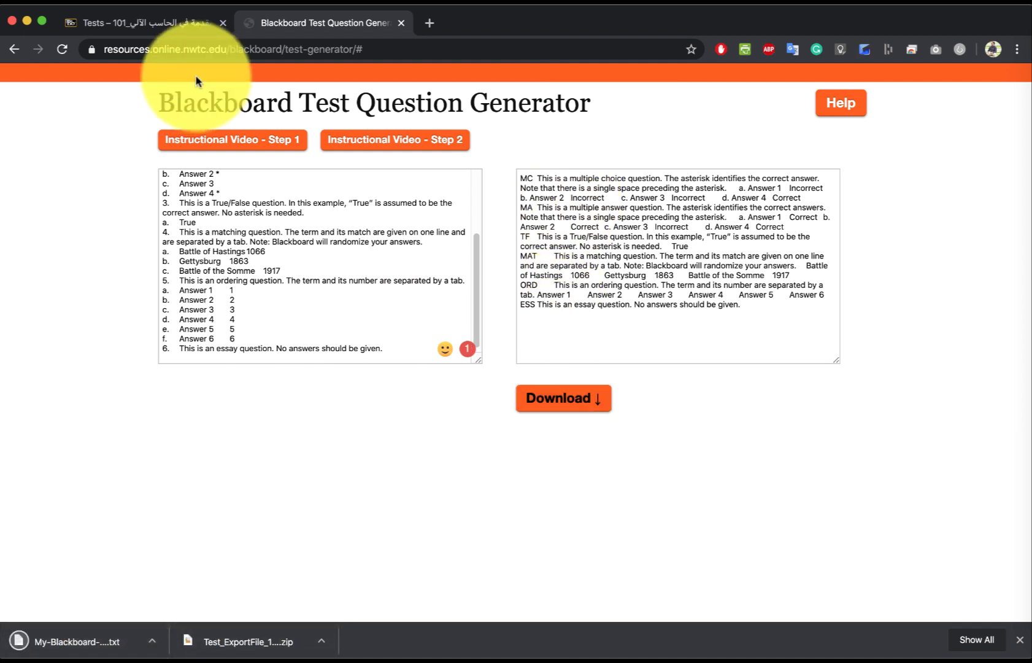
- Return to the Blackboard course and create a new test named Sample Demo Test05 in its Content area
click(161, 25)
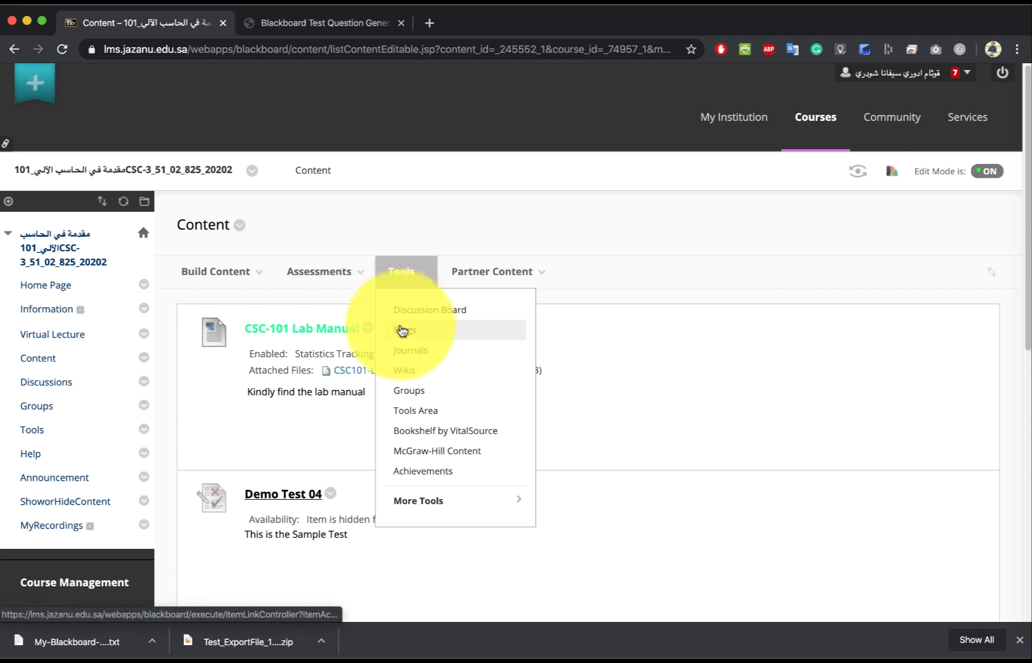
click(338, 286)
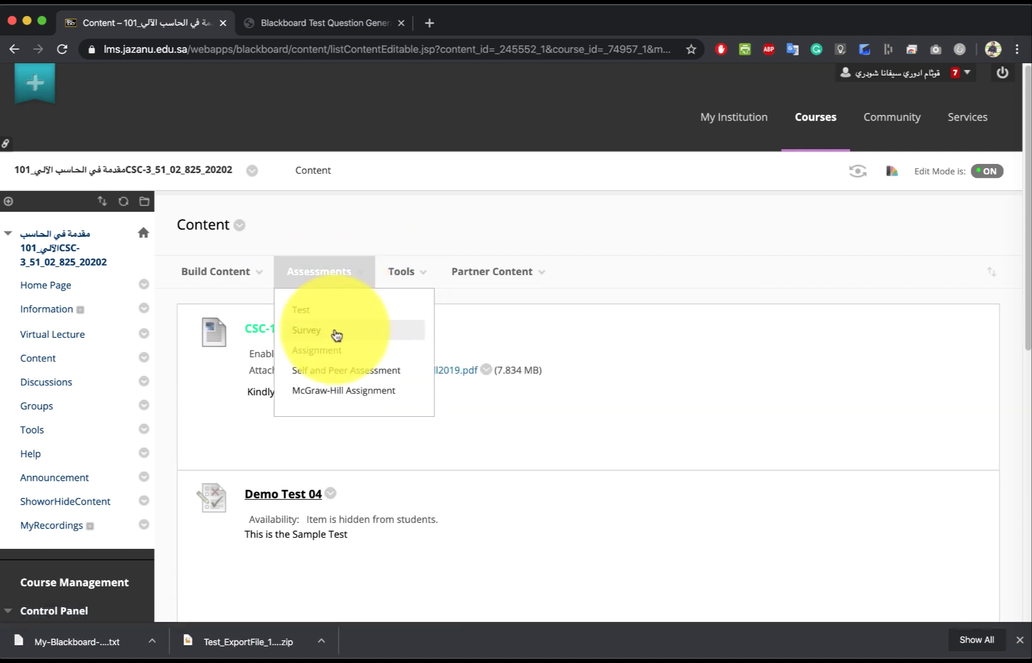
click(332, 310)
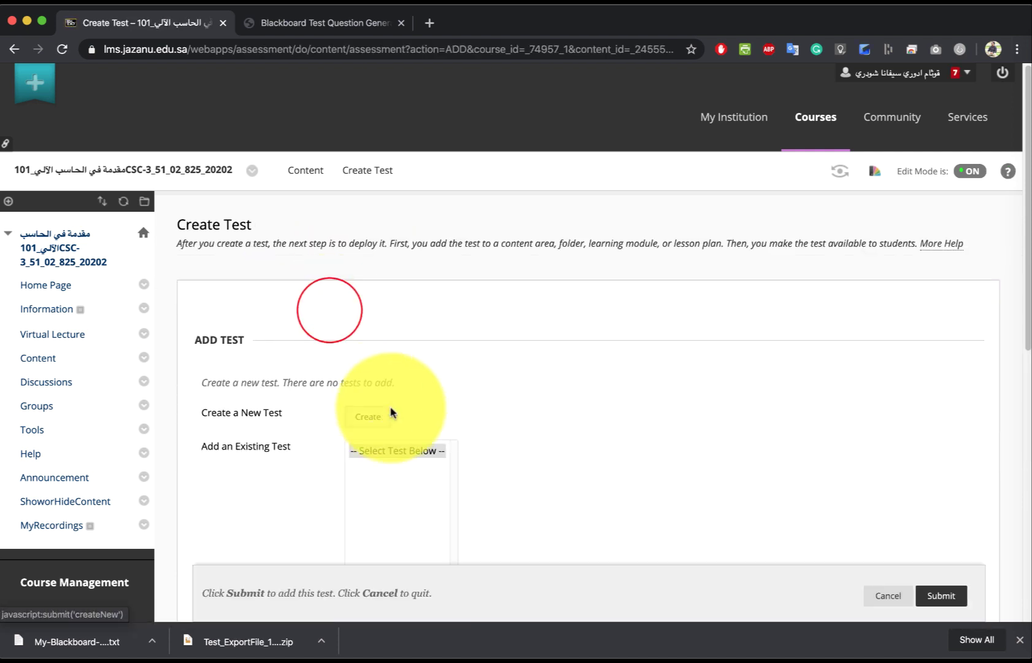
scroll(430, 430, down, 4)
click(368, 186)
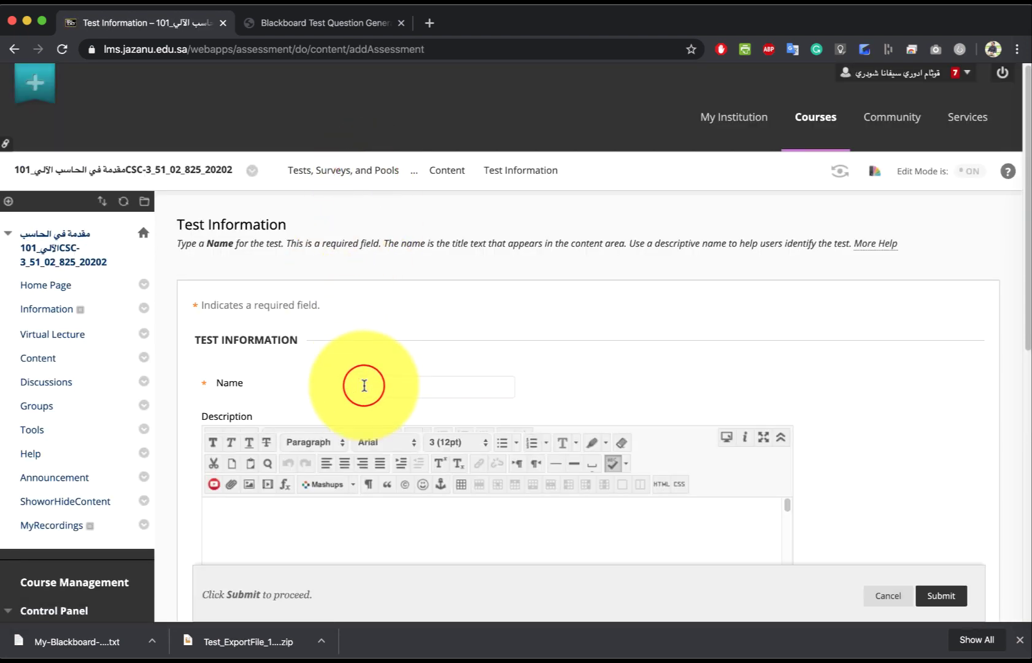
click(364, 386)
text(Sample Demo Test05)
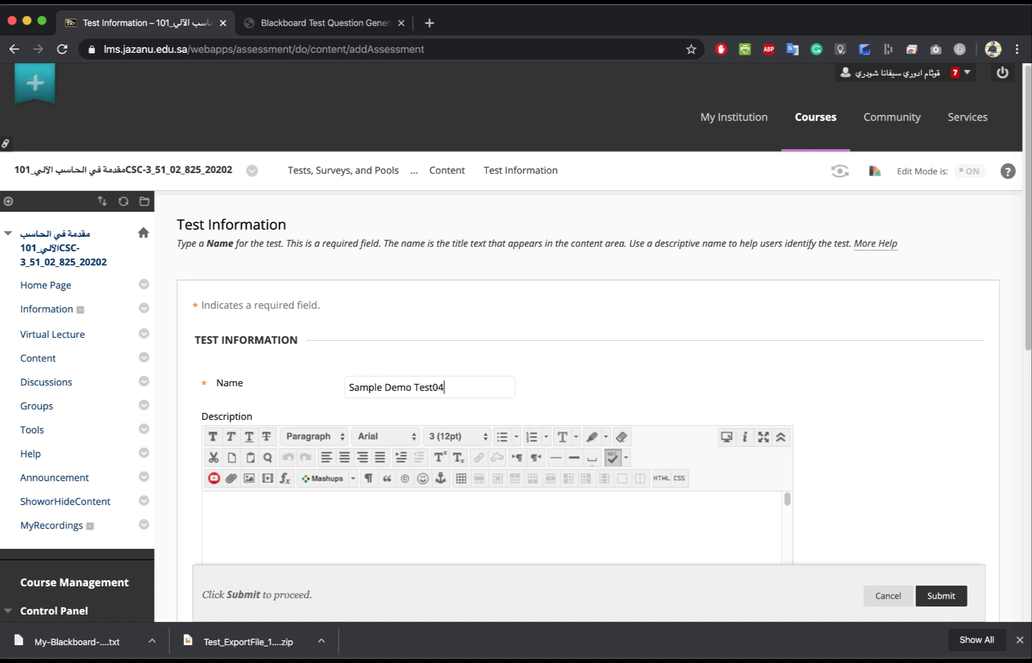
scroll(592, 368, down, 6)
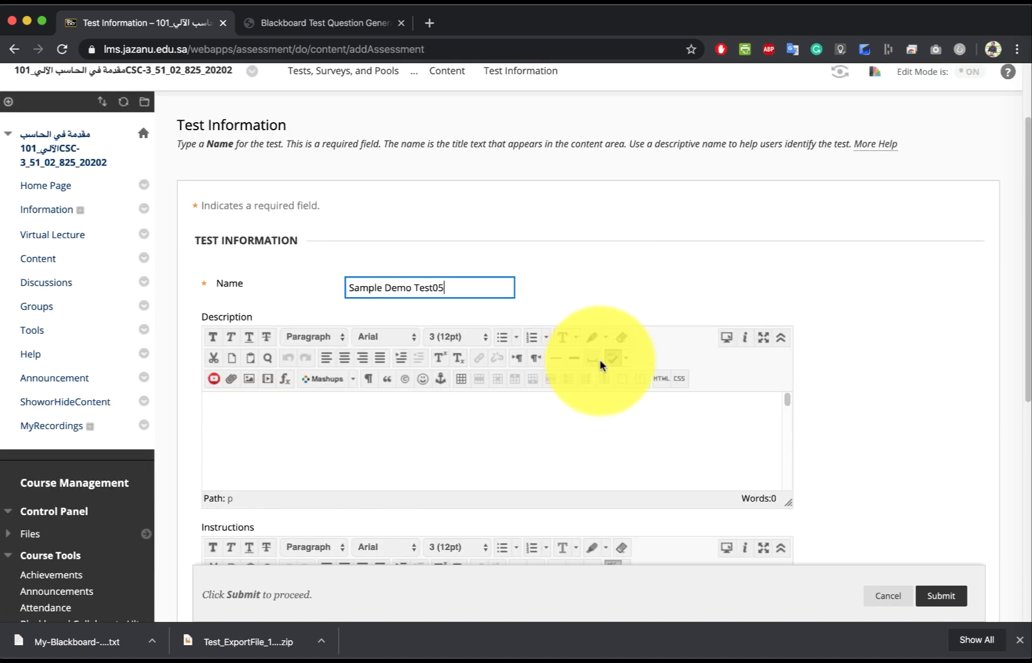
click(942, 543)
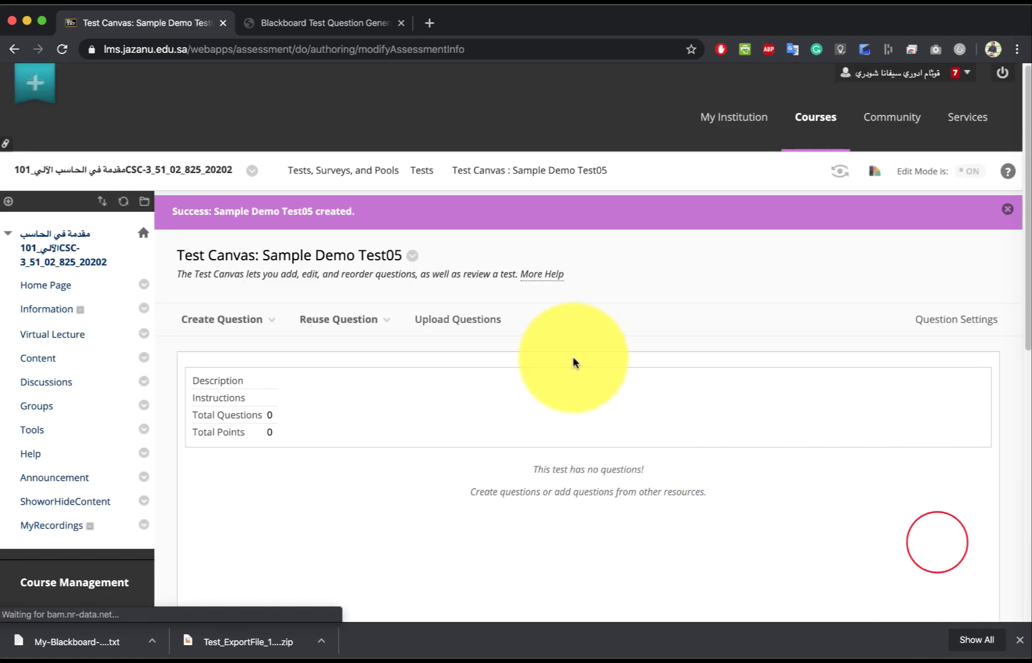
- Upload the questions from My-Blackboard-Test (1).txt into Sample Demo Test05 with 1 point per question
click(369, 321)
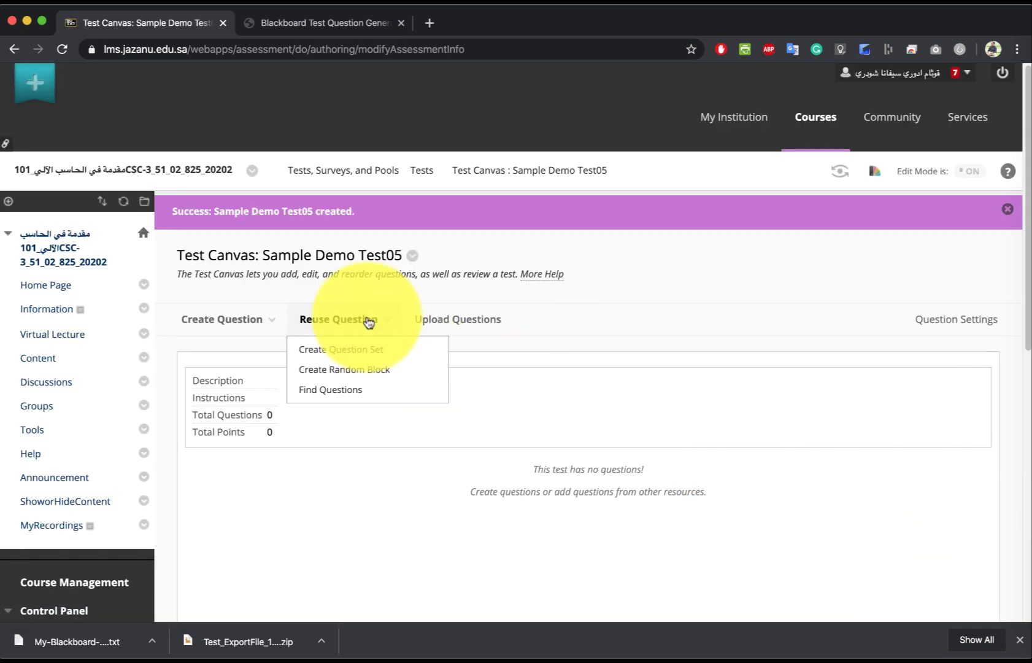
click(442, 329)
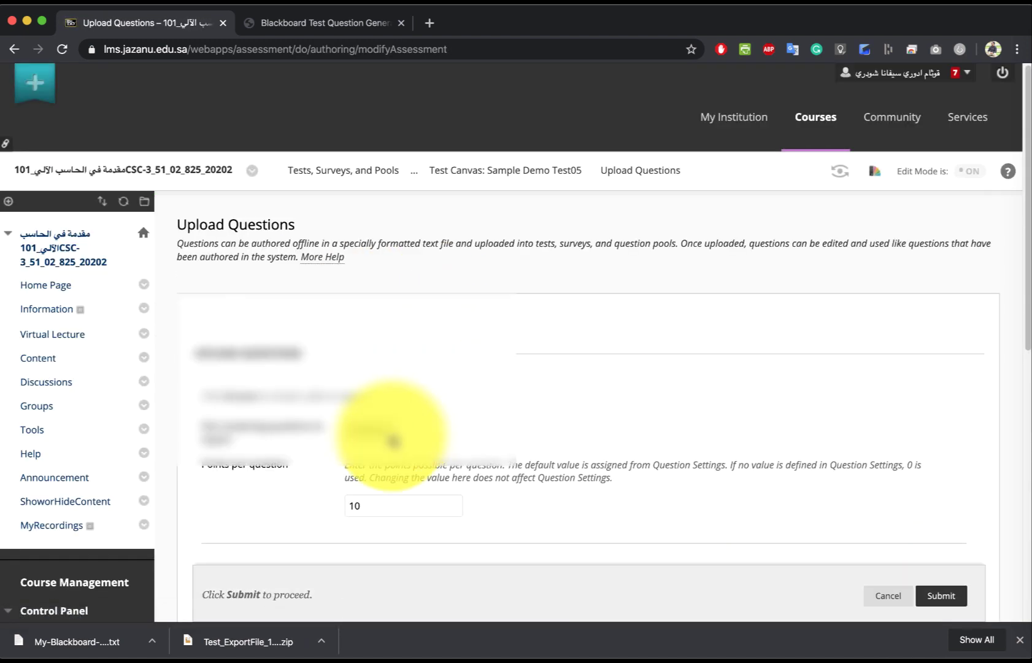
click(366, 431)
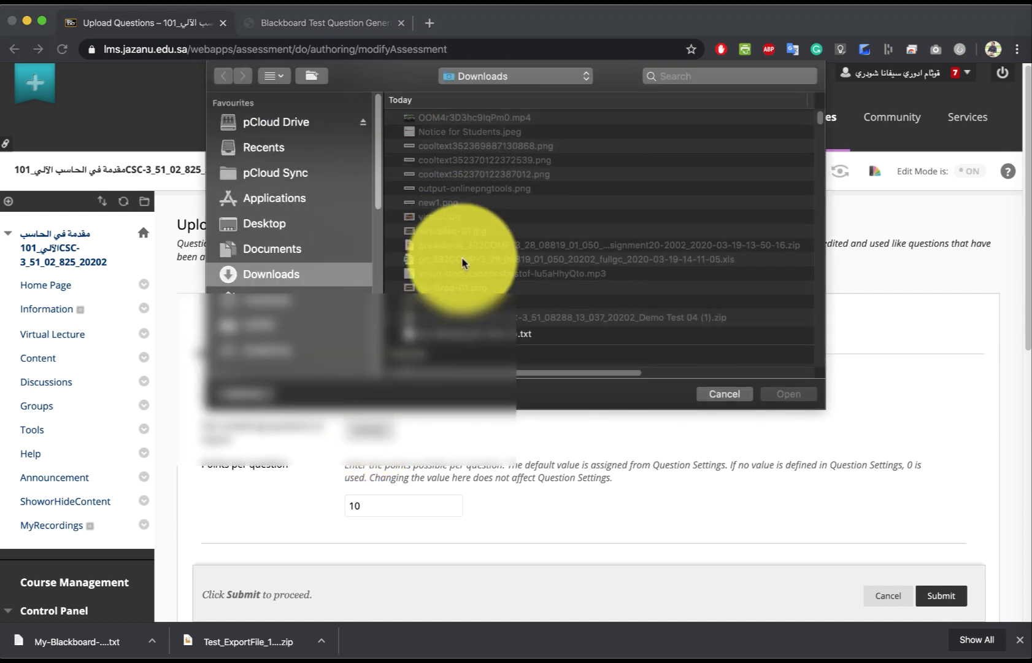
double_click(471, 334)
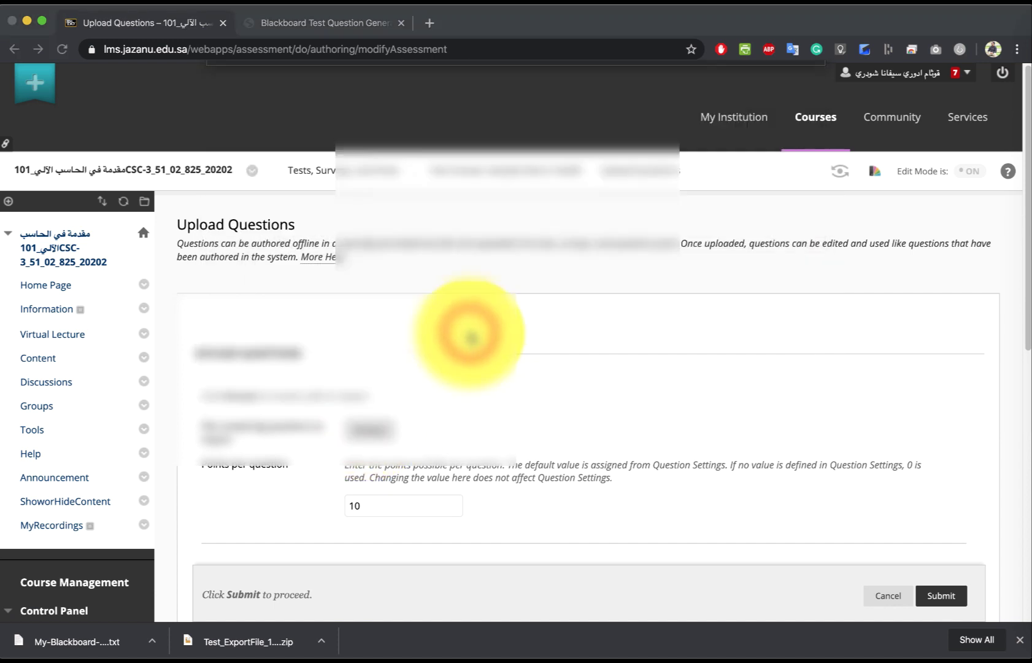
scroll(593, 431, down, 3)
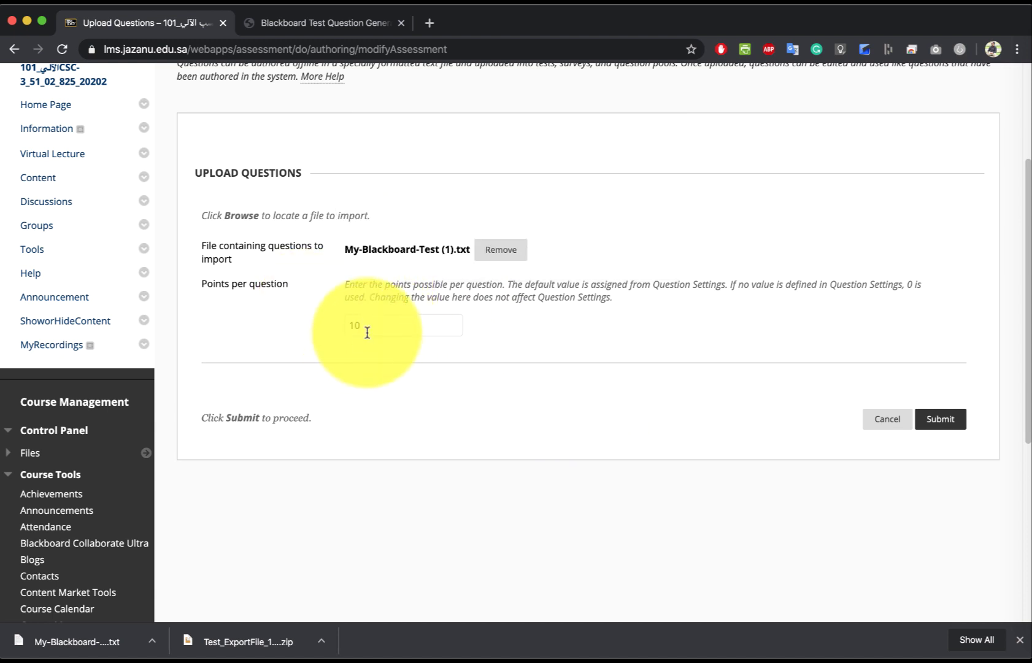
click(366, 330)
key(BackSpace)
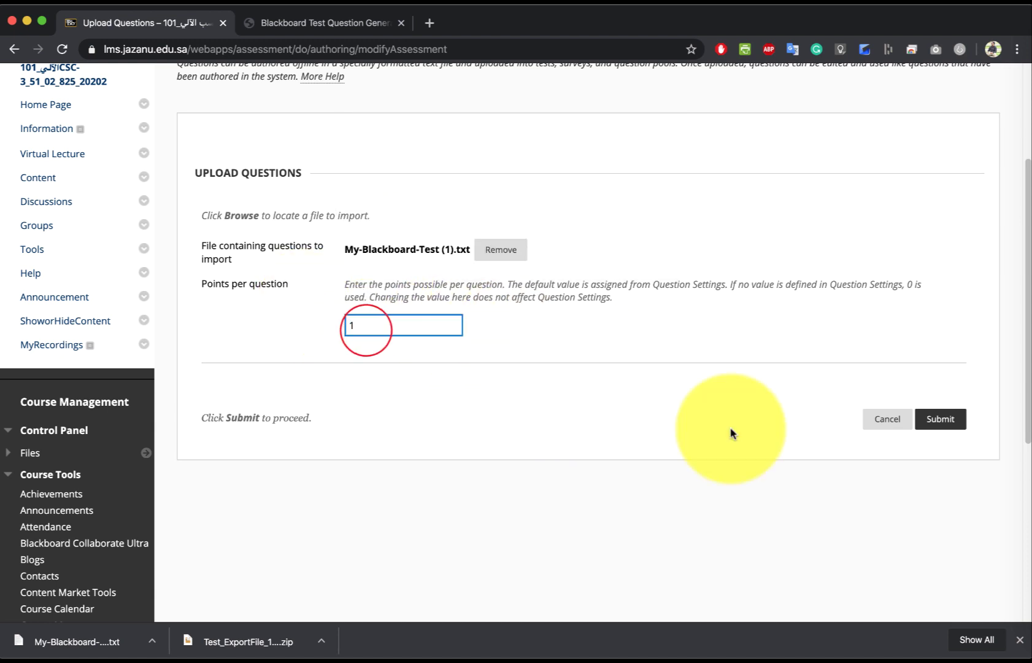
click(945, 418)
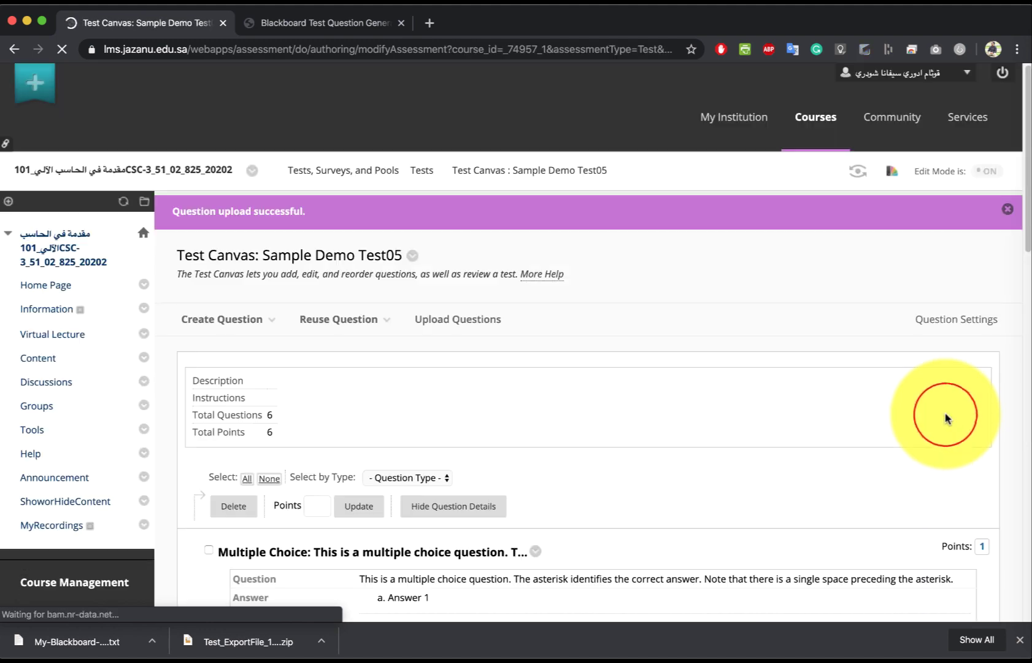
- Review the uploaded questions and their correct answers in the Sample Demo Test05 canvas
scroll(735, 423, down, 5)
scroll(734, 423, up, 5)
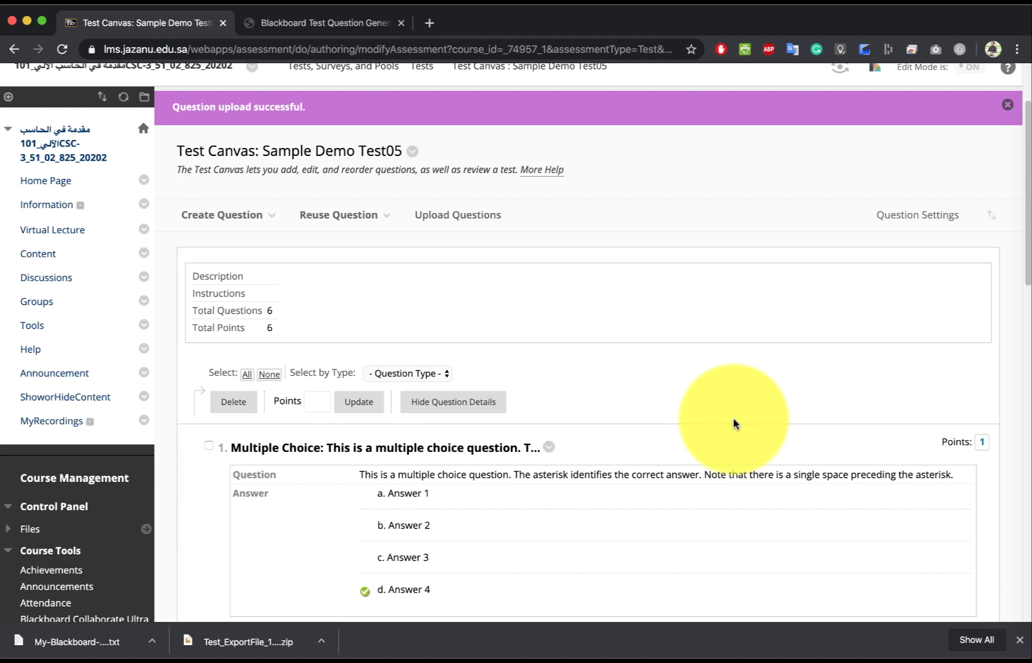
scroll(558, 270, down, 7)
scroll(508, 203, up, 5)
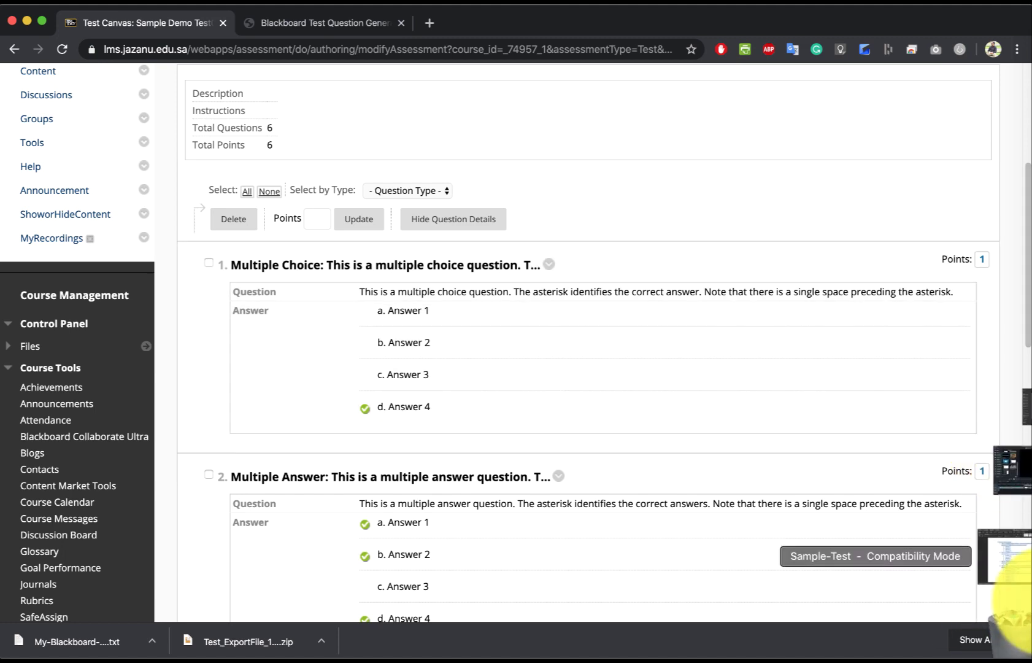
- Switch to the Sample-Test document in Word and examine how asterisks mark correct answers in the multiple choice and multiple answer questions
click(1015, 558)
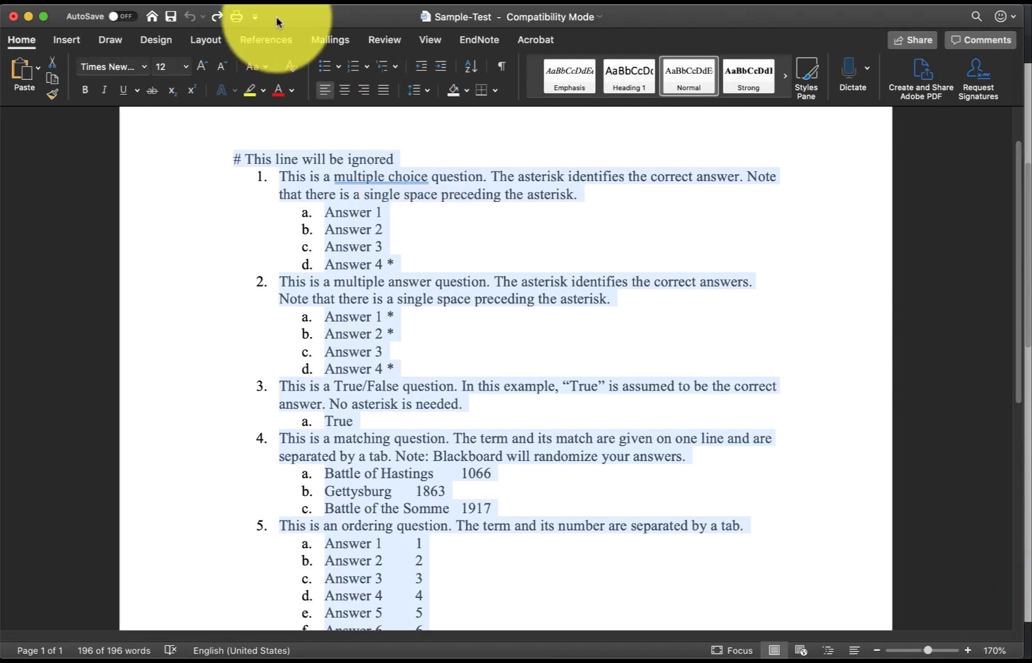
drag(276, 19, 412, 25)
scroll(484, 230, down, 3)
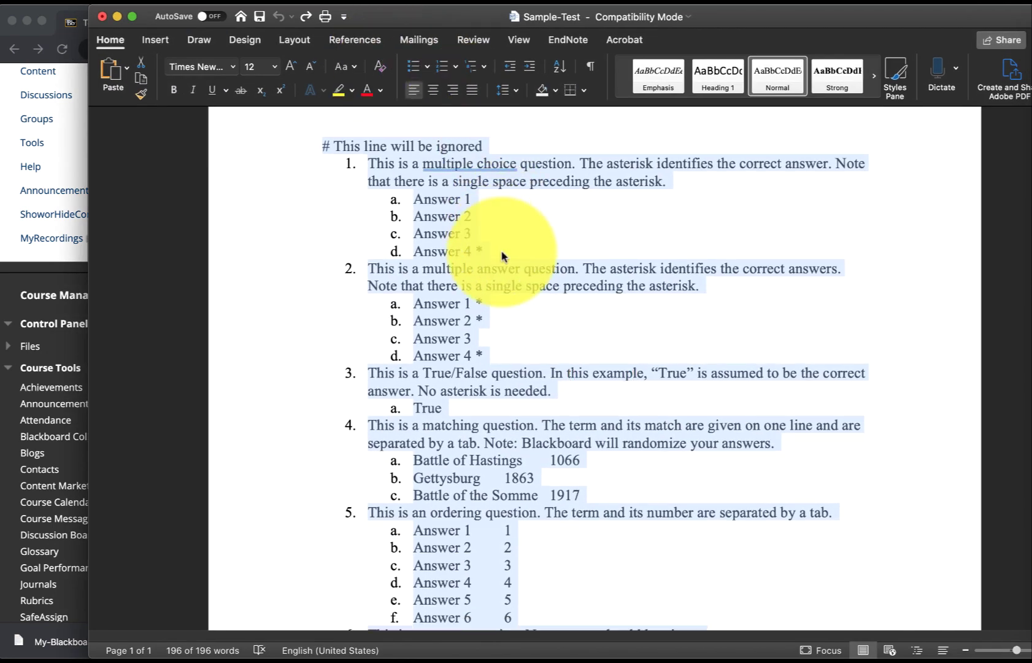
click(499, 258)
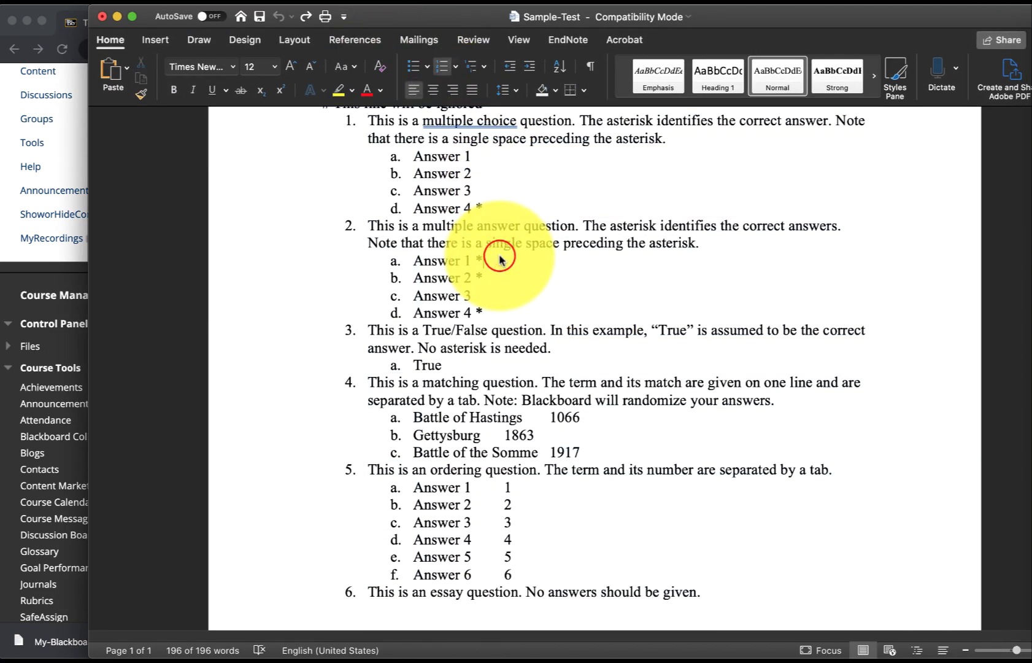
click(472, 208)
drag(472, 209, 535, 219)
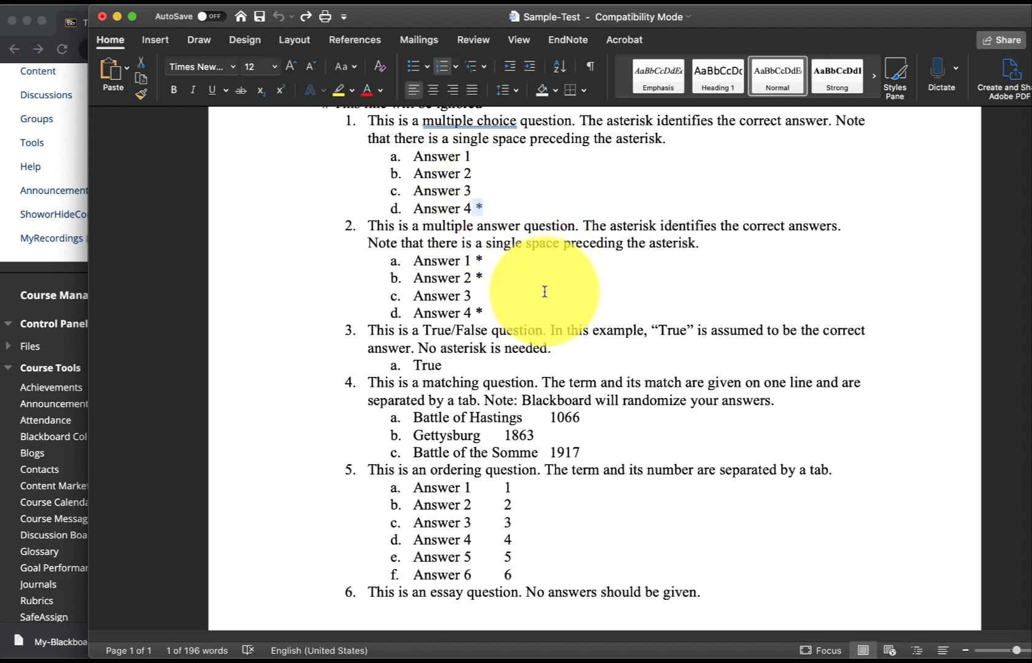
drag(517, 276, 474, 255)
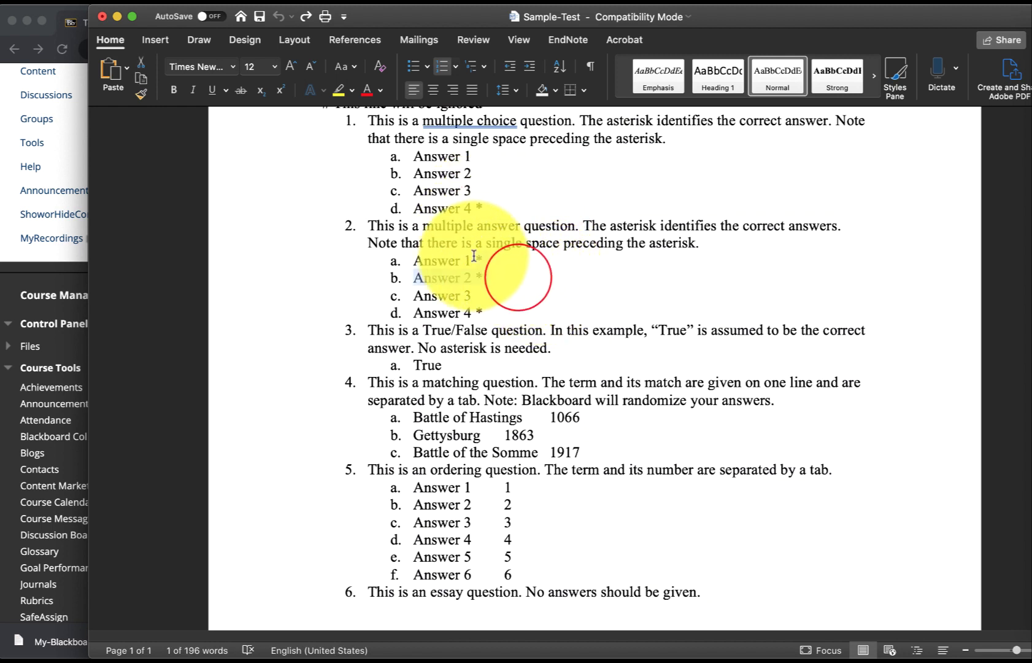
scroll(500, 296, down, 1)
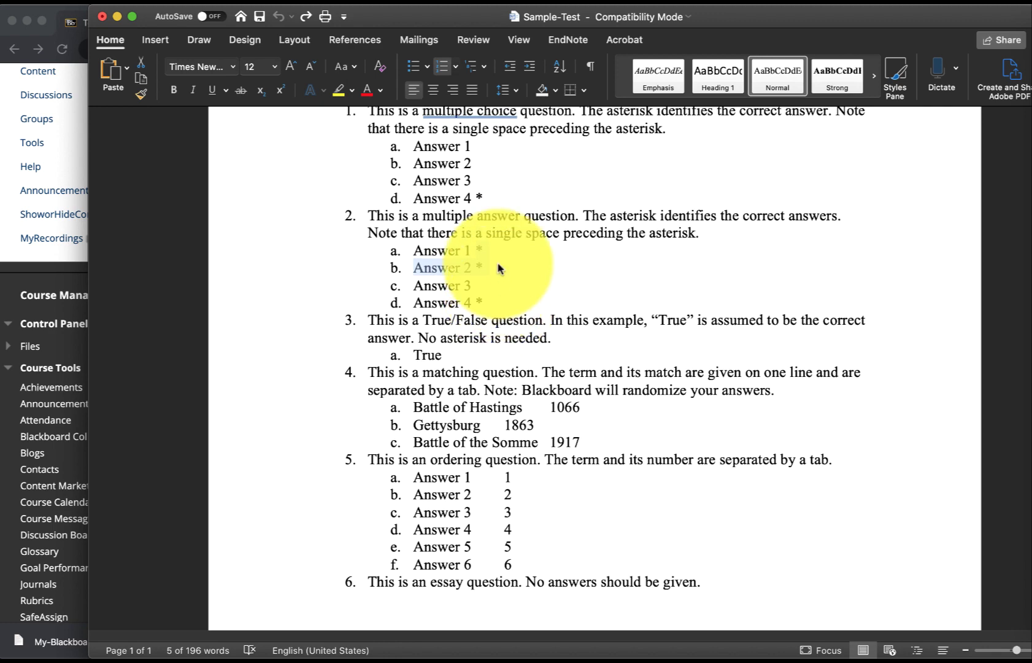
mouse_move(501, 268)
mouse_down()
mouse_move(479, 246)
mouse_move(482, 274)
mouse_up()
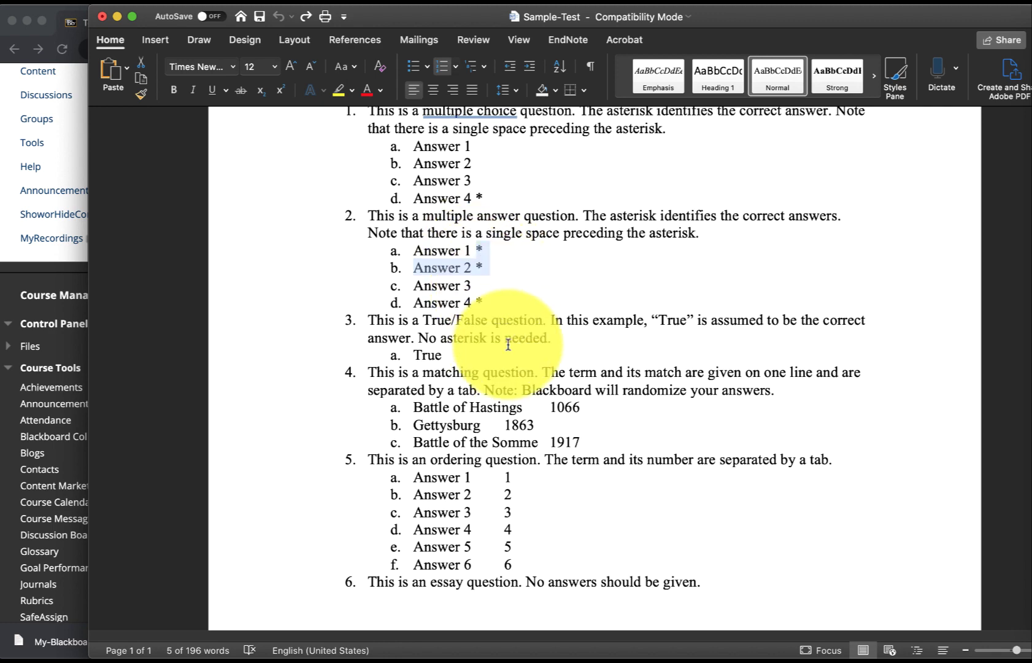
- Examine the formatting of the true/false, matching, ordering and essay questions in Sample-Test and minimize the document window
click(444, 355)
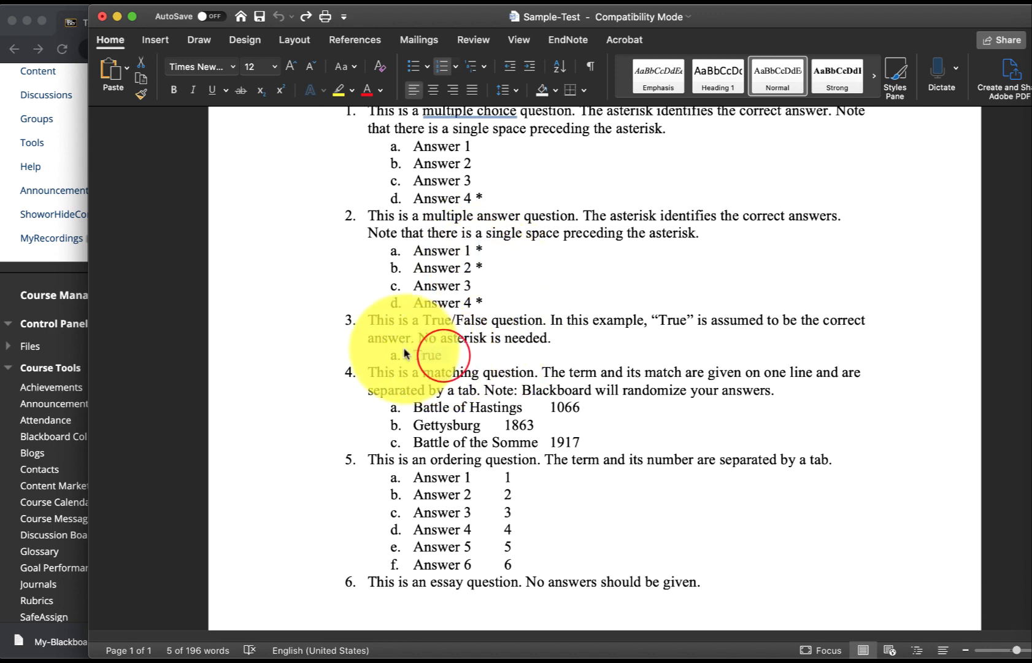
drag(405, 353, 460, 359)
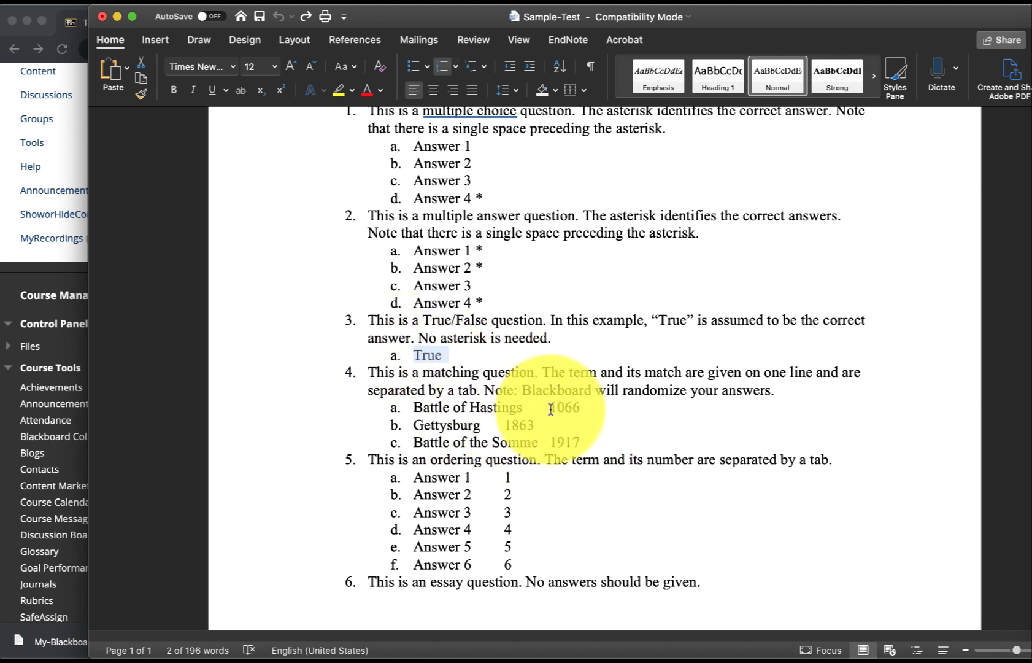
scroll(515, 491, down, 2)
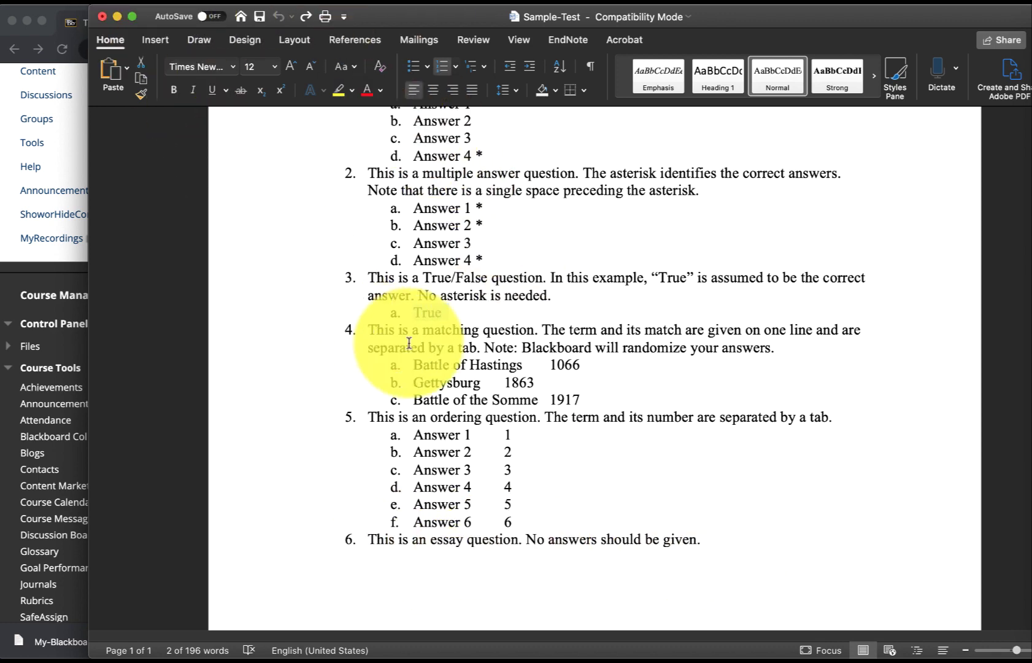
scroll(409, 344, up, 5)
scroll(451, 180, down, 6)
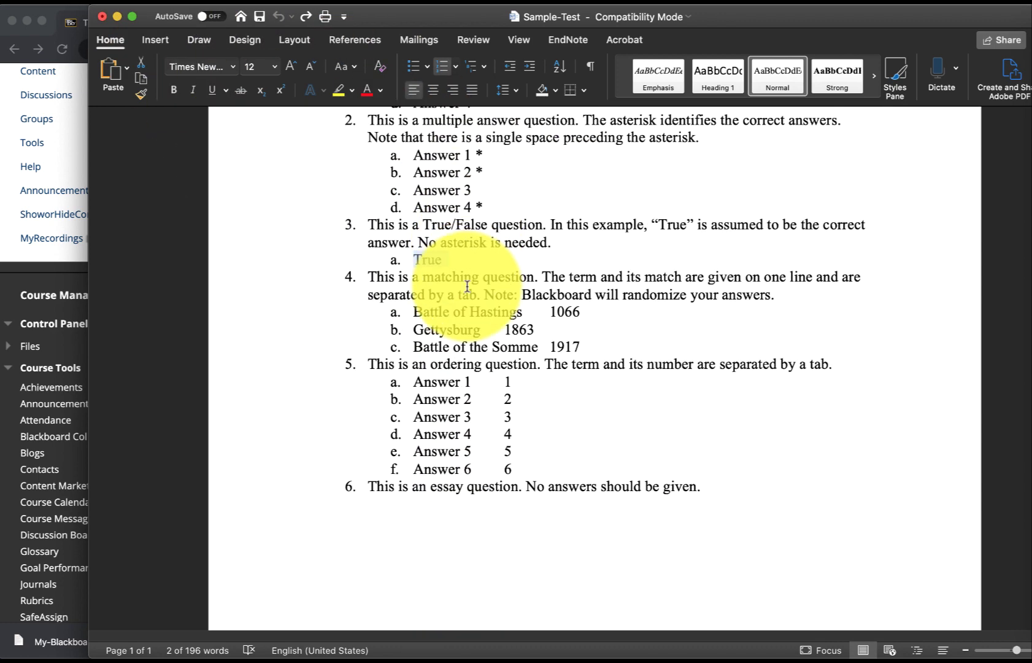
scroll(467, 286, down, 5)
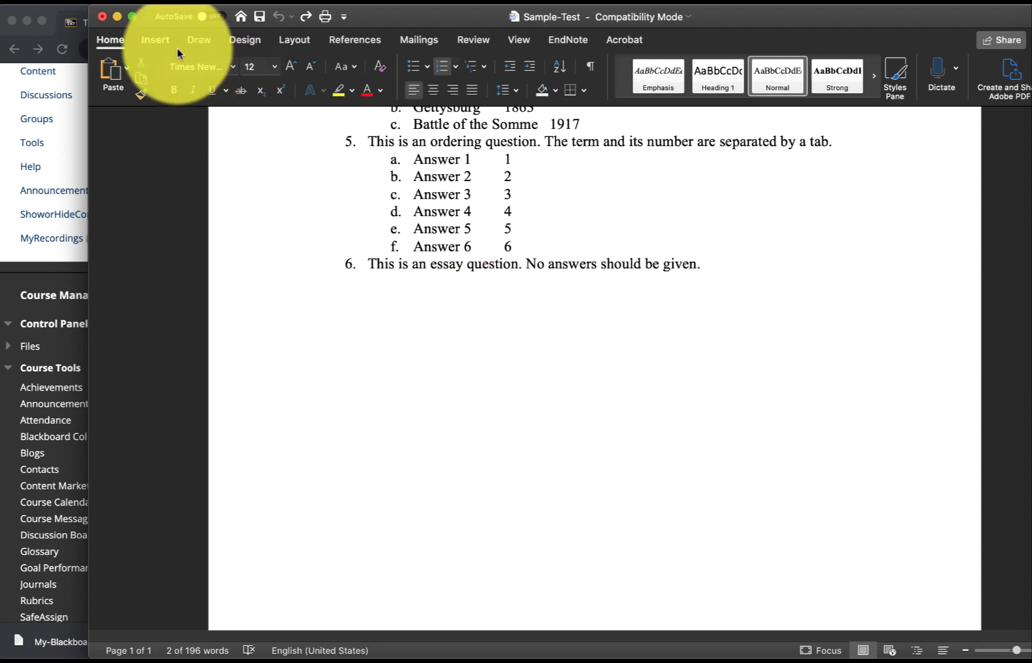
click(119, 21)
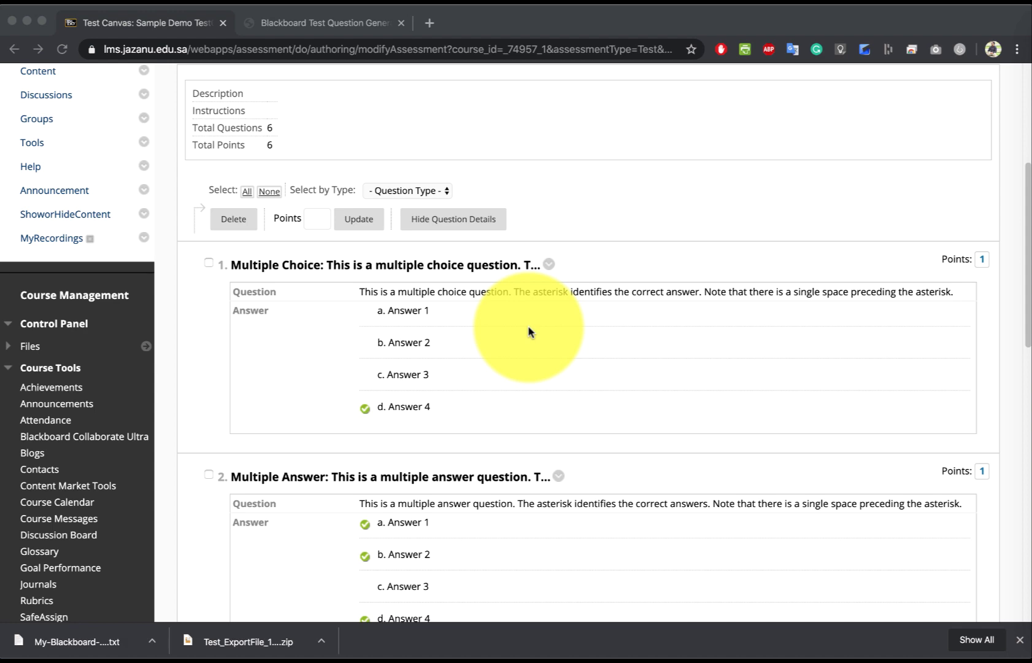
- Compare the uploaded questions in the Sample Demo Test05 canvas with the text in the Blackboard Test Question Generator
scroll(504, 283, up, 5)
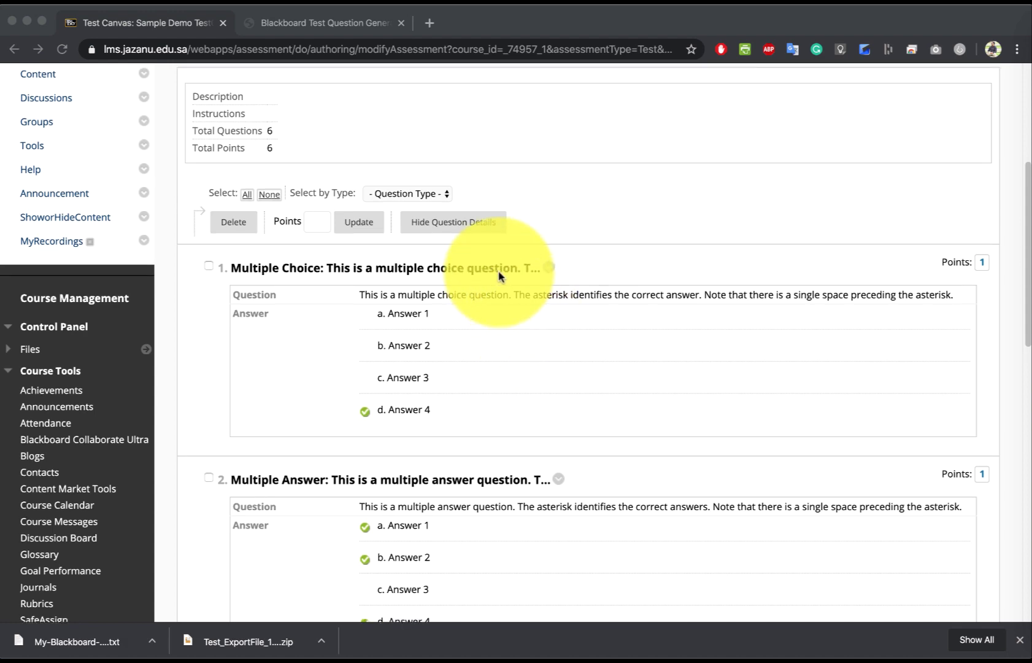
scroll(498, 276, down, 20)
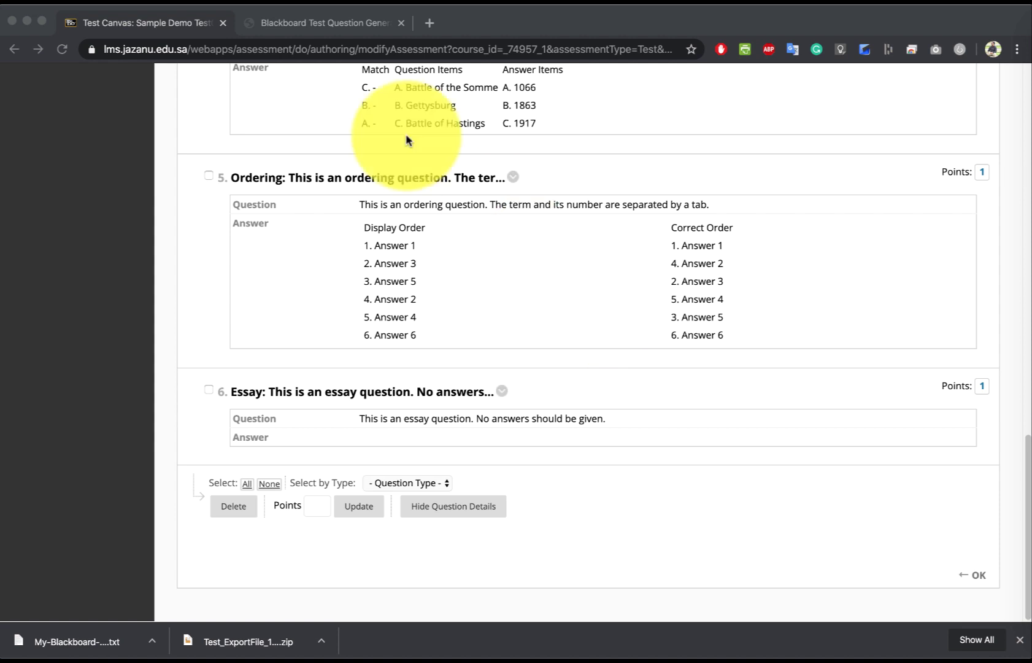
click(328, 23)
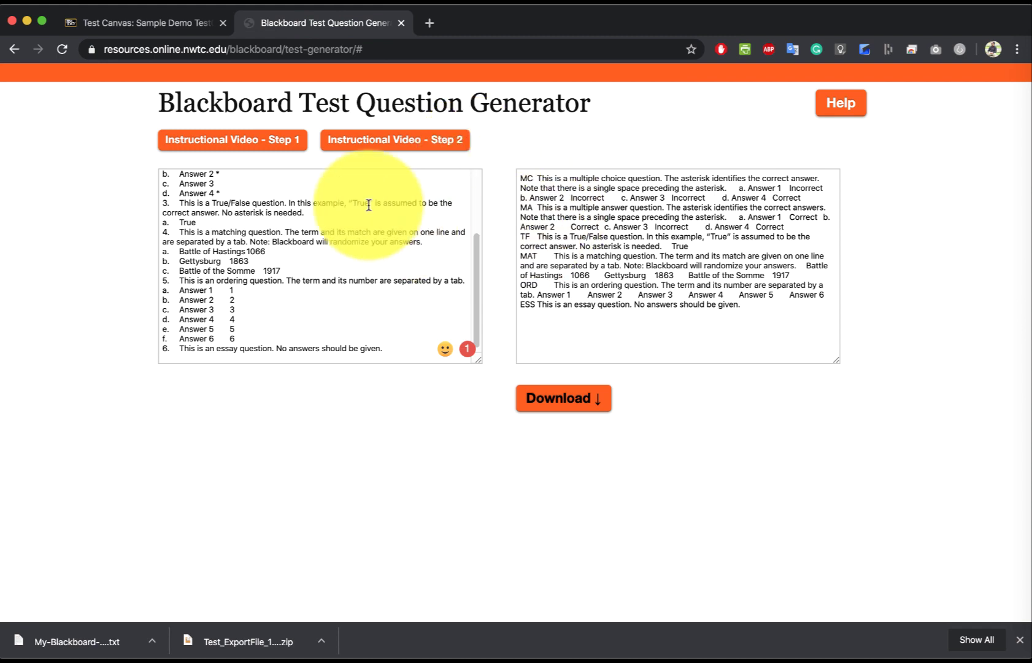
click(173, 23)
scroll(423, 184, up, 15)
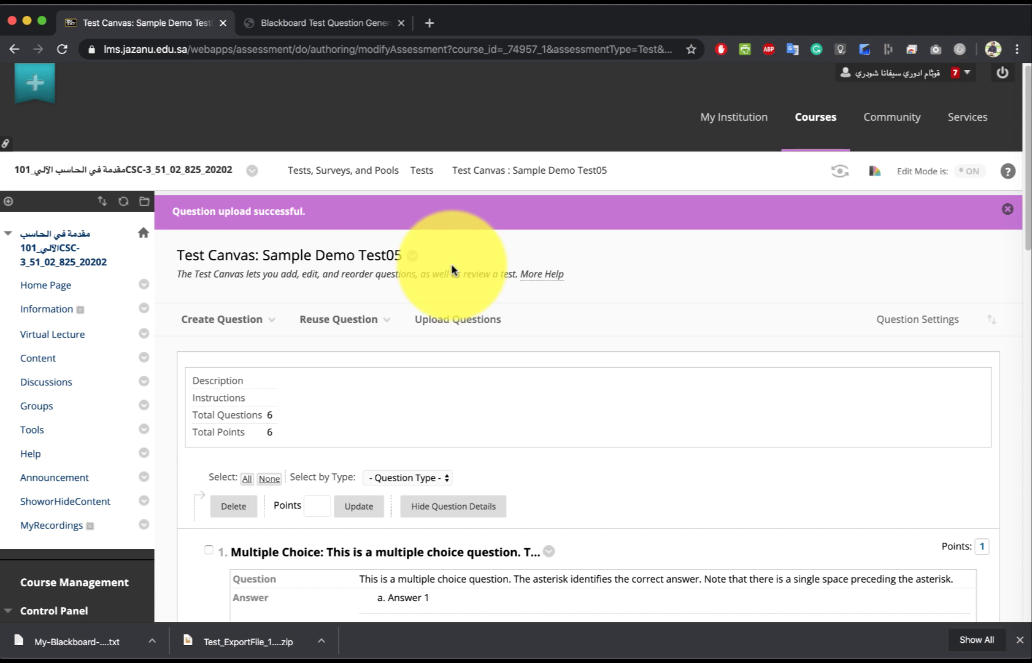
- Open the course's list of tests from its Tests, Surveys, and Pools tools
scroll(92, 392, down, 10)
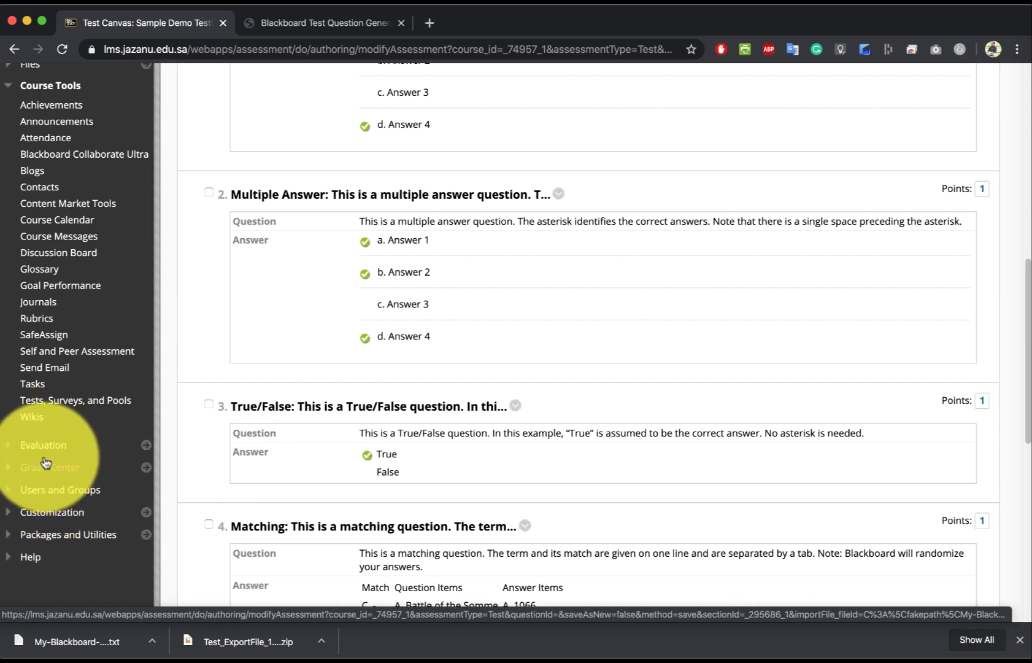
click(50, 402)
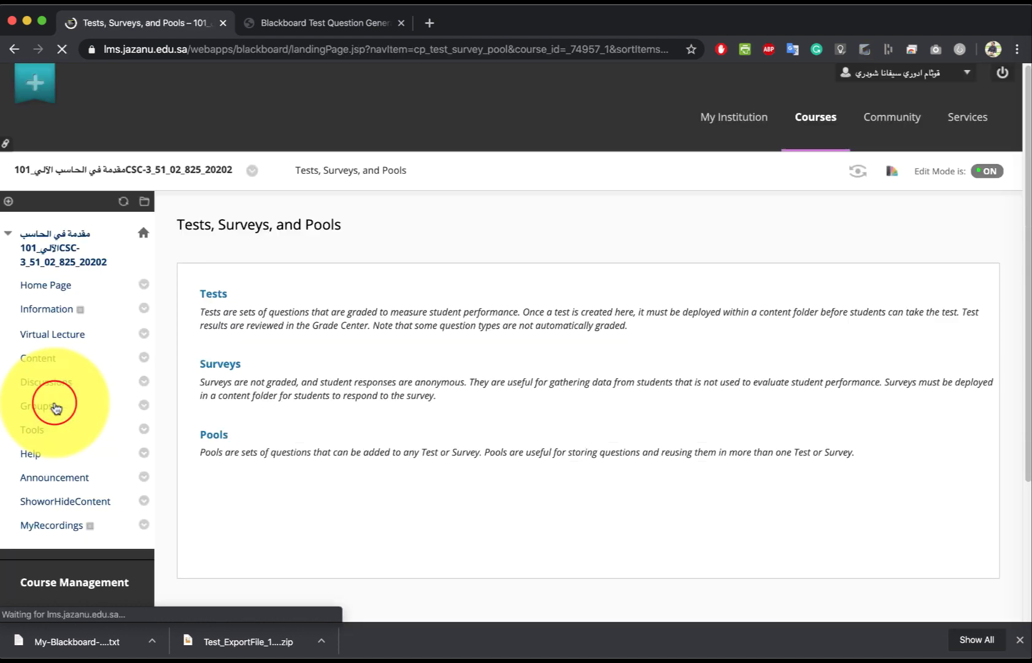
click(215, 295)
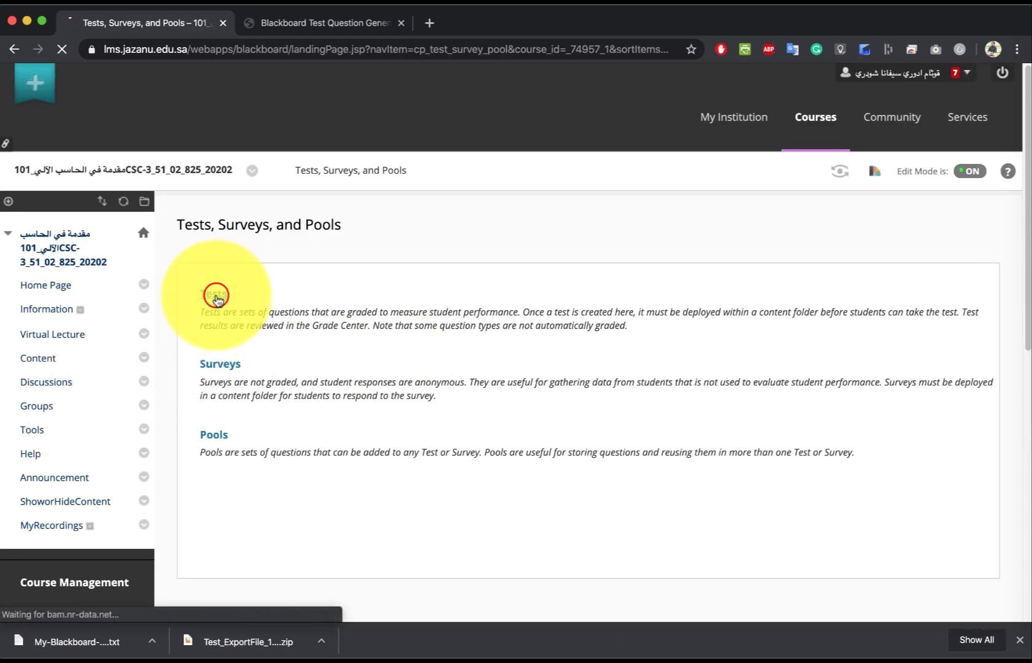